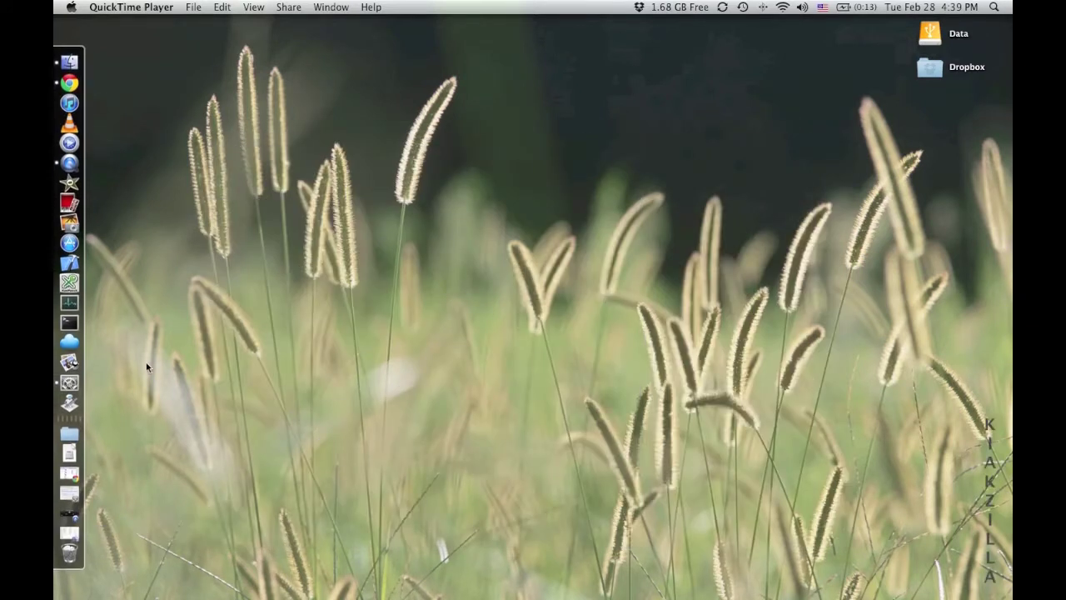
Open the Dock preferences, set the Dock's position on screen to Bottom, and close the preferences window
right_click(77, 417)
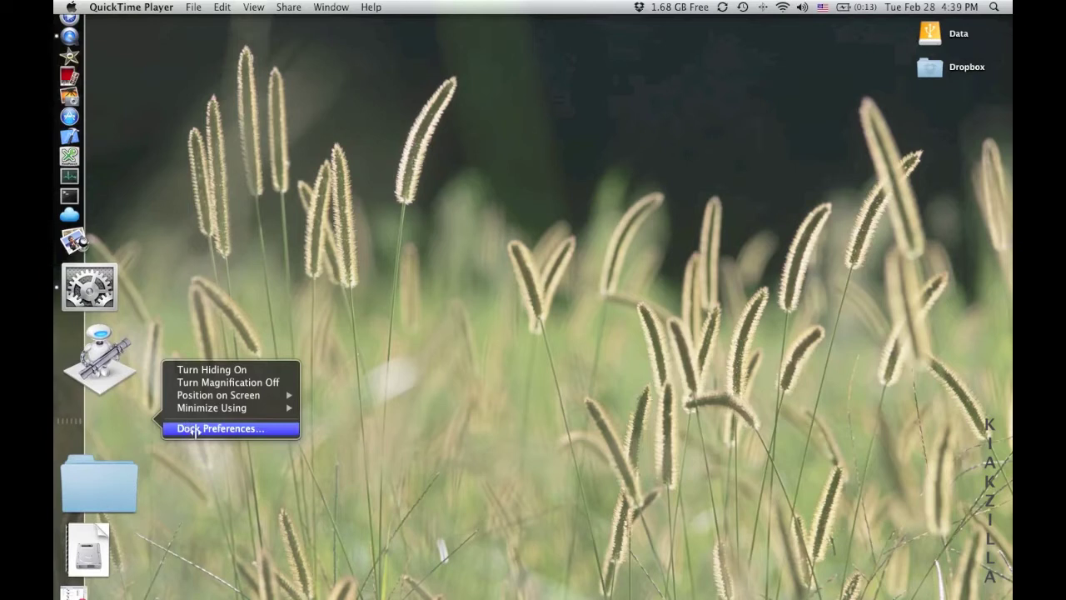
left_click(195, 429)
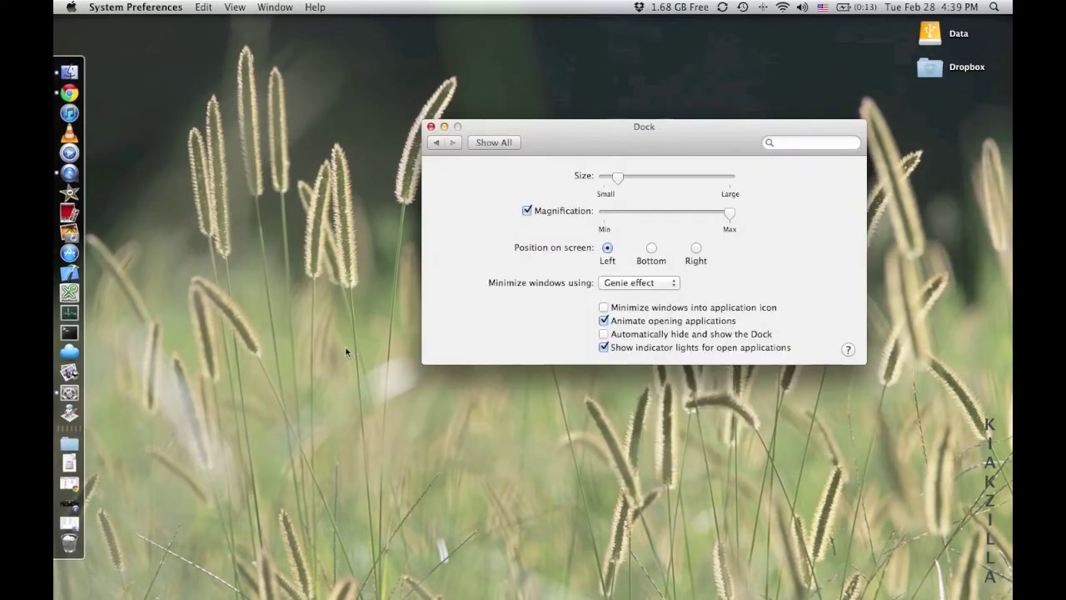
left_click(492, 145)
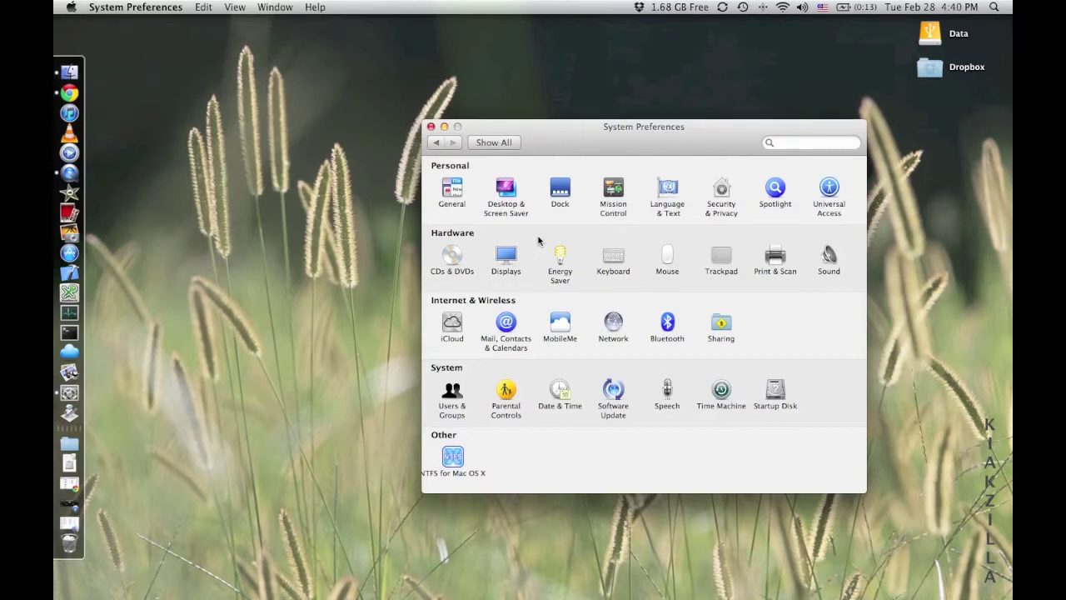
left_click(564, 193)
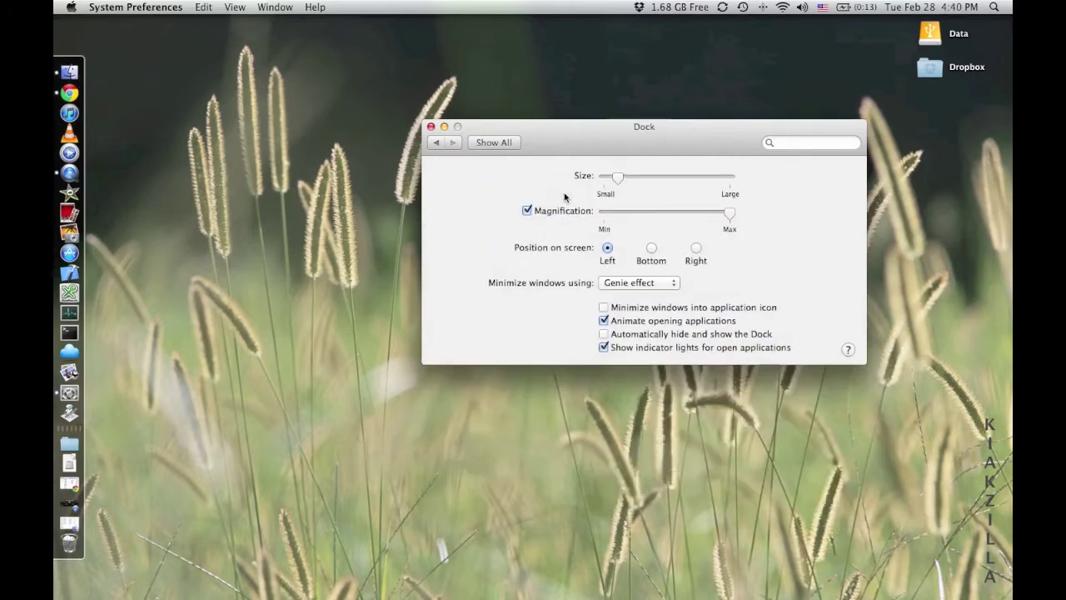
left_click(652, 249)
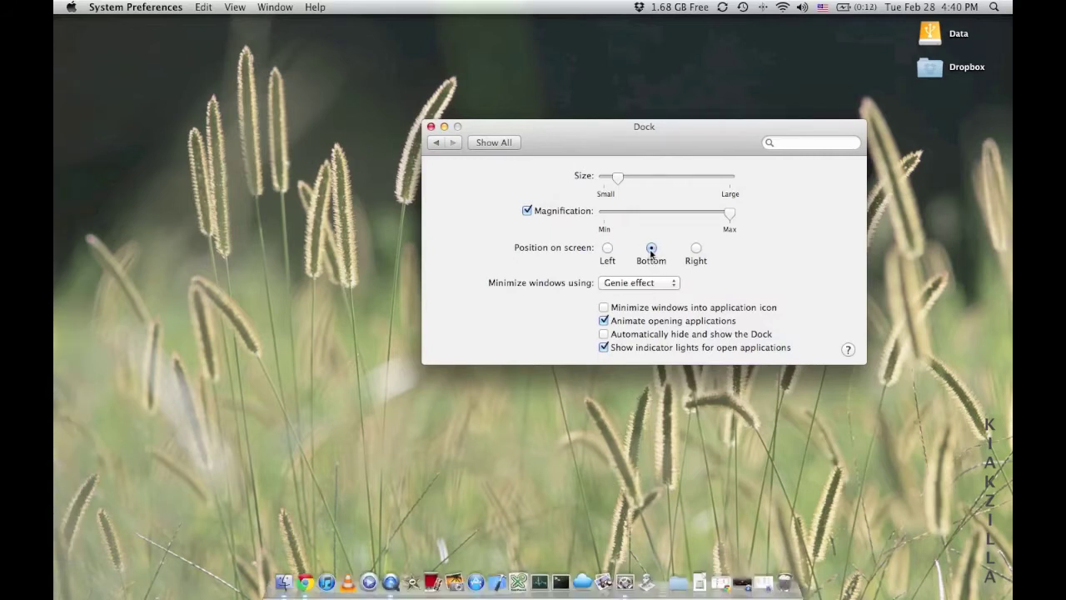
left_click(431, 128)
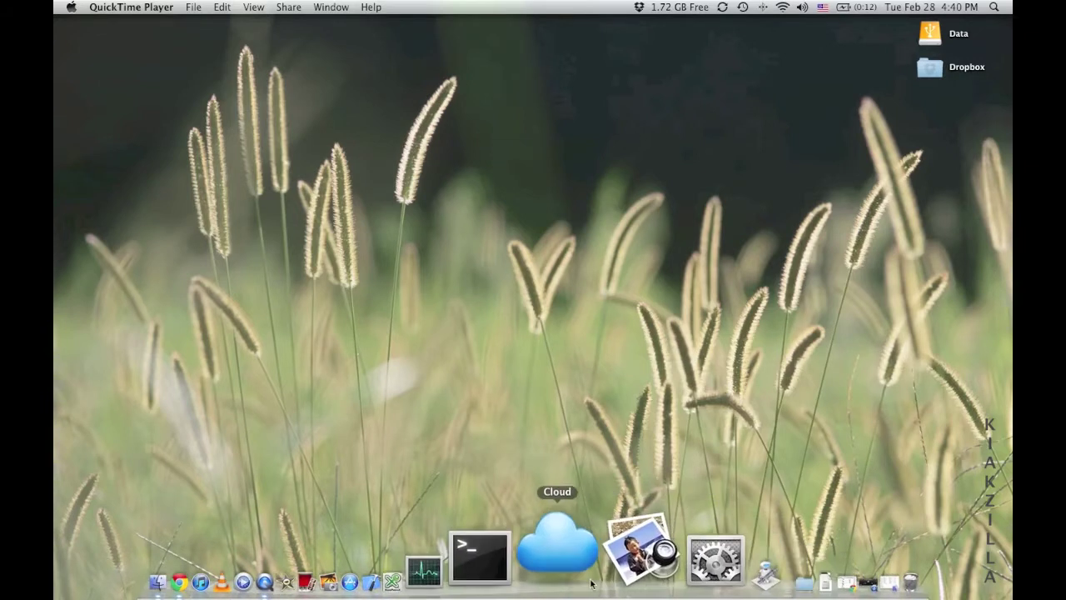
Reopen the Dock settings in System Preferences, make the Dock slightly larger, and close the window
left_click(627, 579)
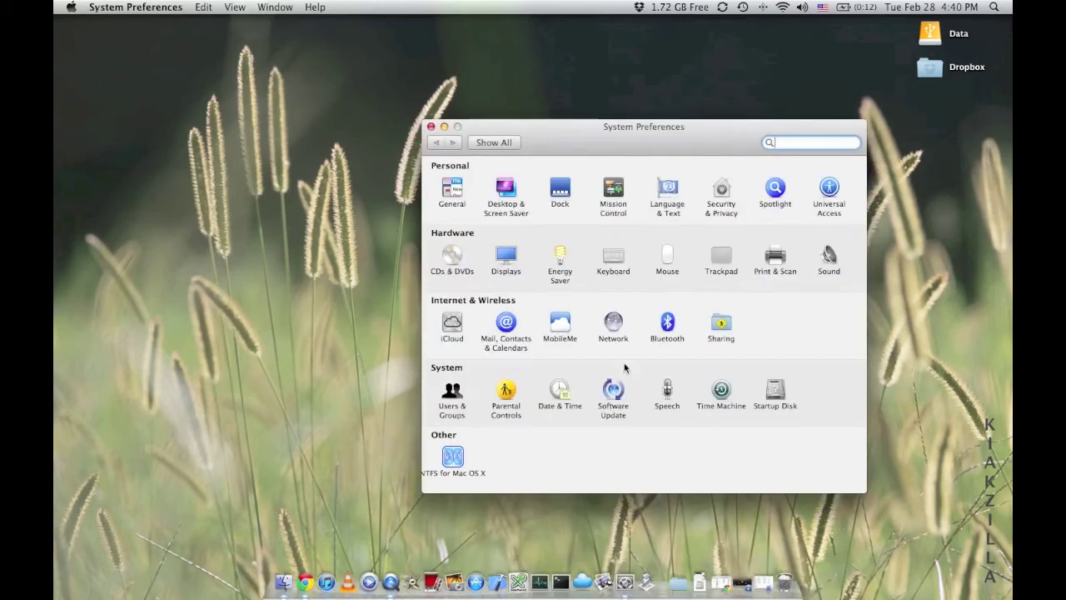
left_click(559, 192)
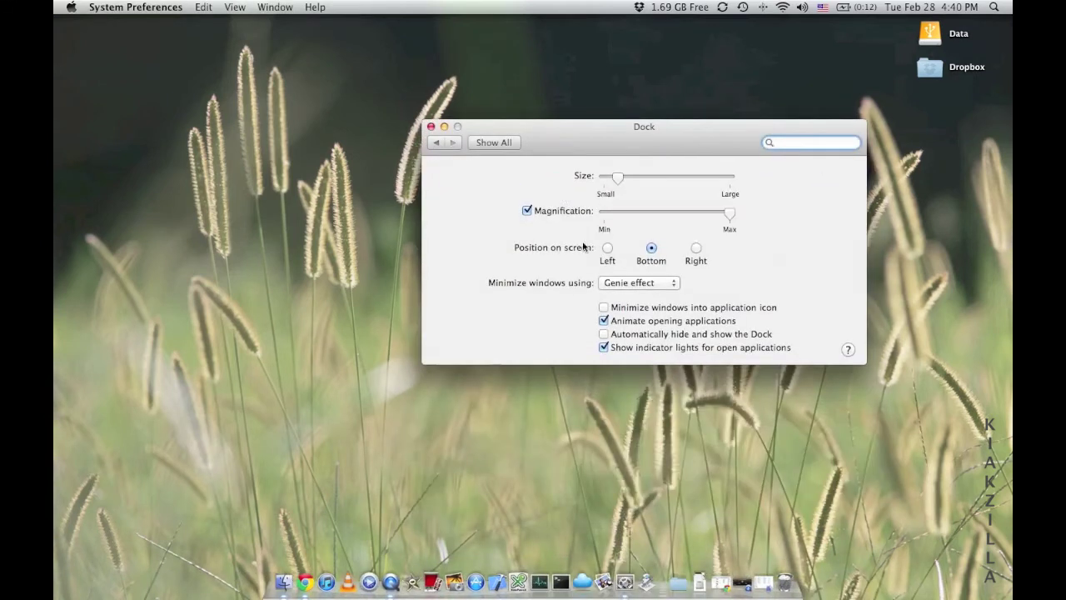
left_click_drag(620, 180, 639, 183)
left_click(432, 128)
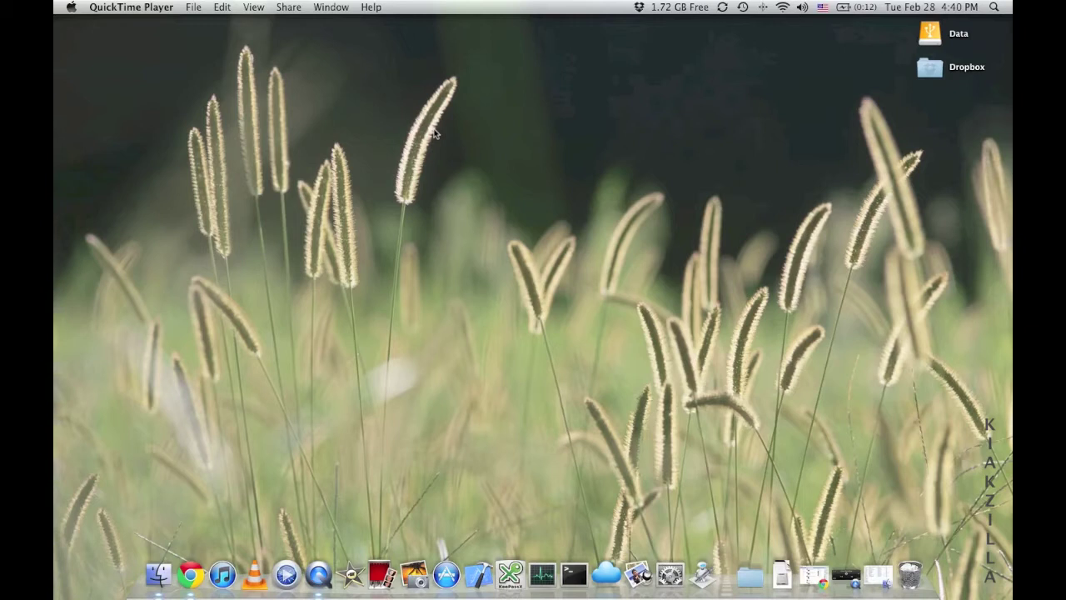
left_click(434, 133)
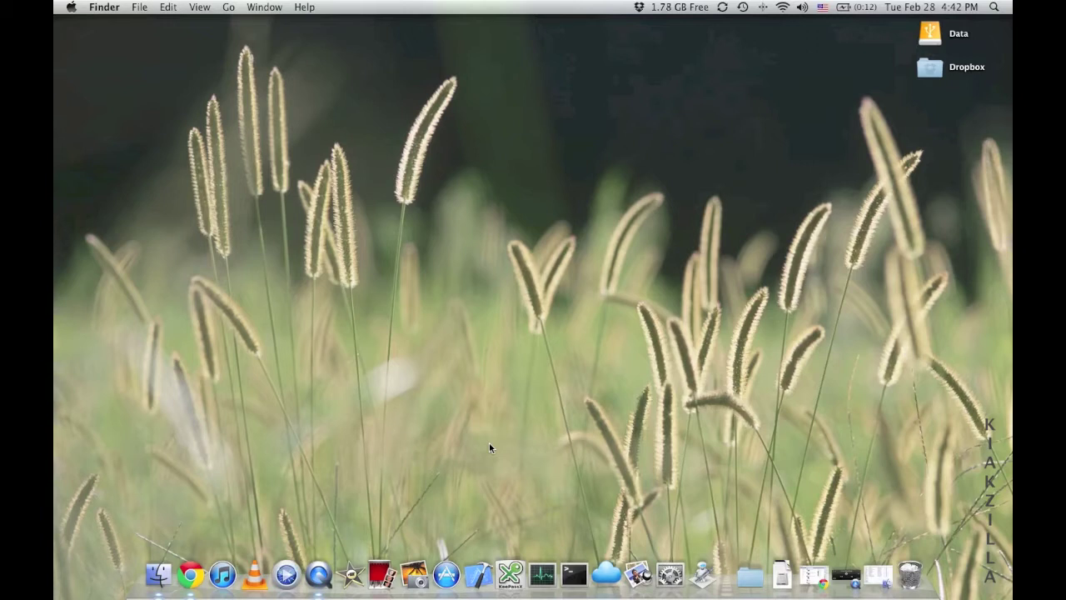
Open the Applications folder in a Finder window and look through the installed applications
left_click(162, 570)
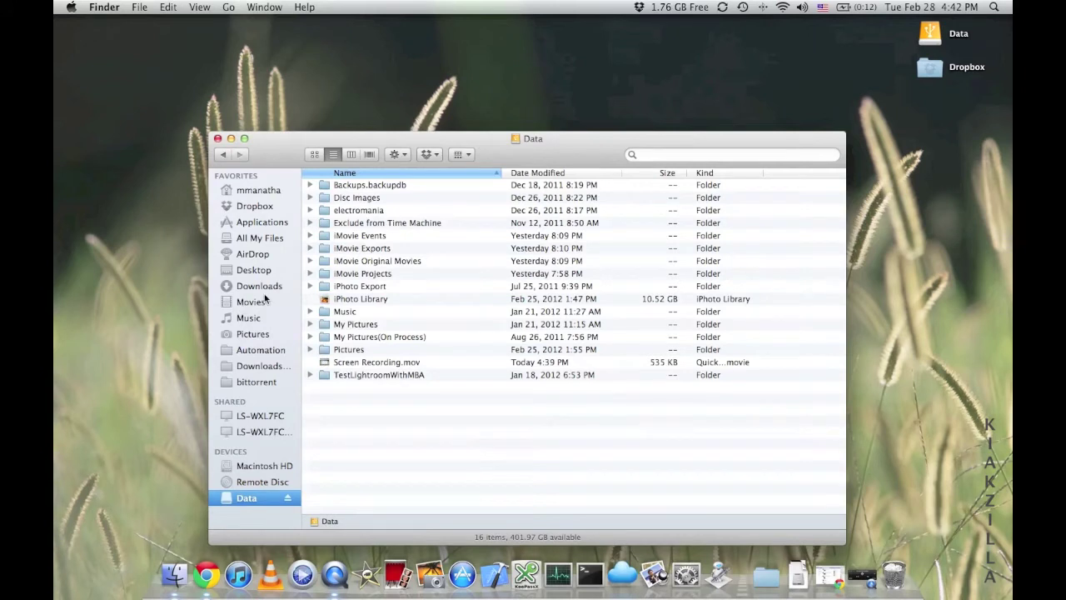
left_click(275, 225)
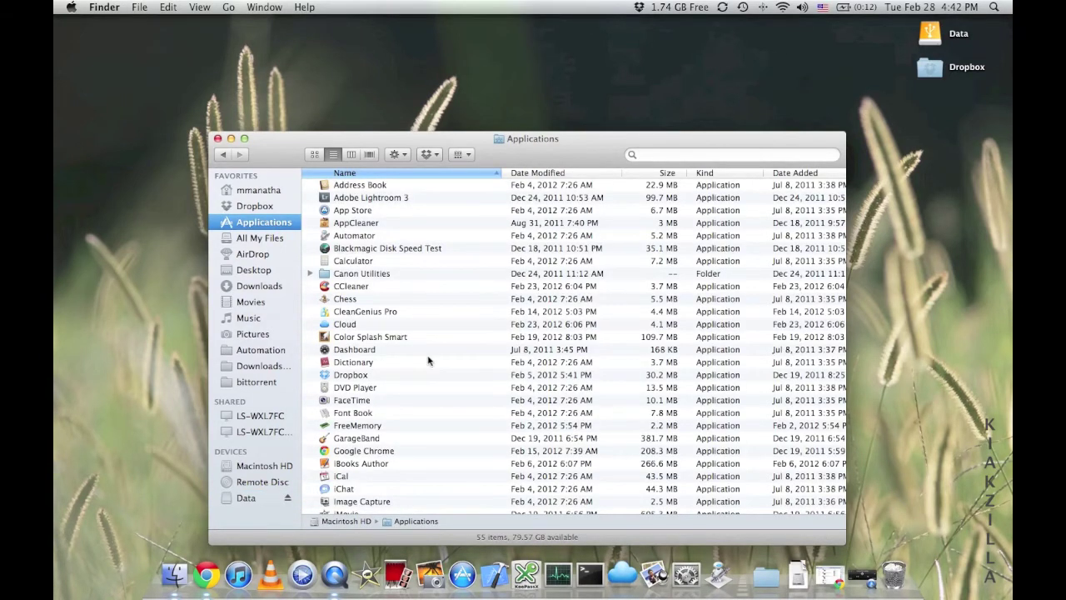
scroll(428, 360, "down", 10)
scroll(428, 360, "down", 6)
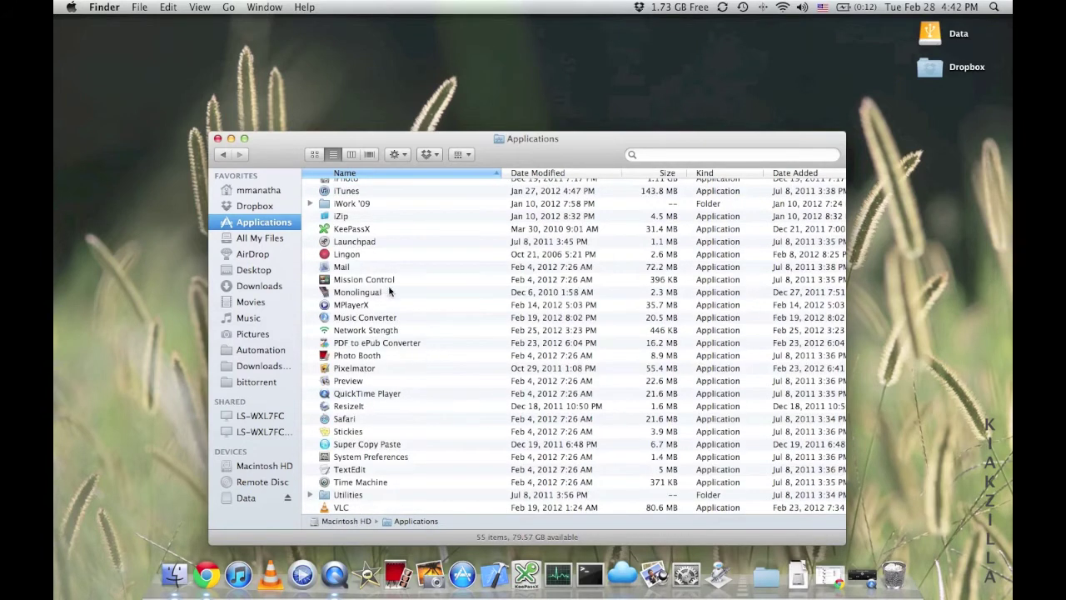
scroll(388, 288, "up", 12)
scroll(388, 287, "up", 5)
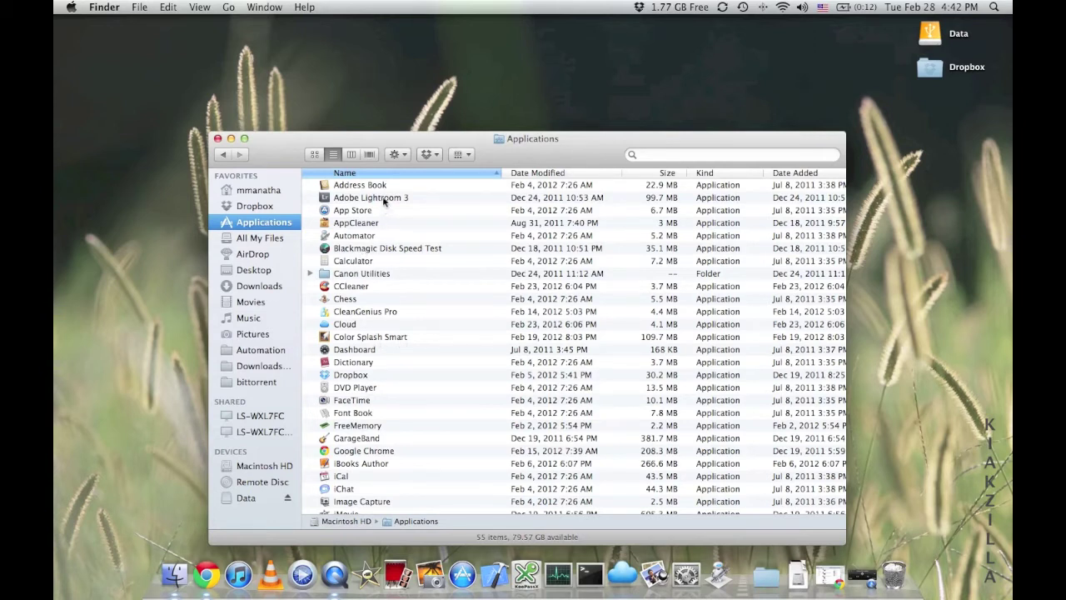
Add Adobe Lightroom 3 from the Applications folder to the Dock beside App Store, and remove its Dock icon again
left_click_drag(384, 201, 476, 575)
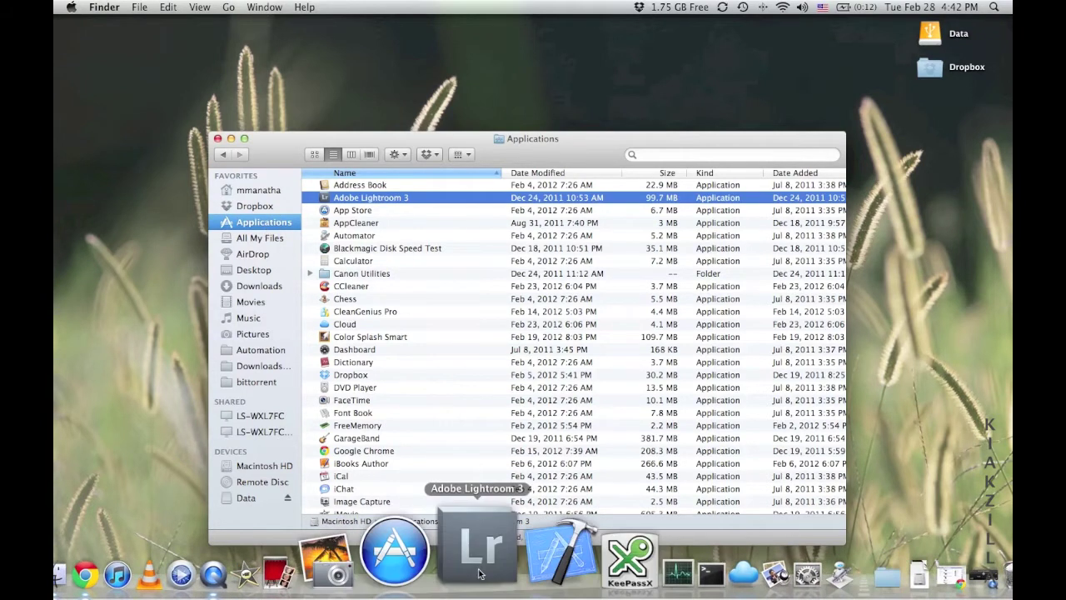
left_click_drag(479, 574, 517, 375)
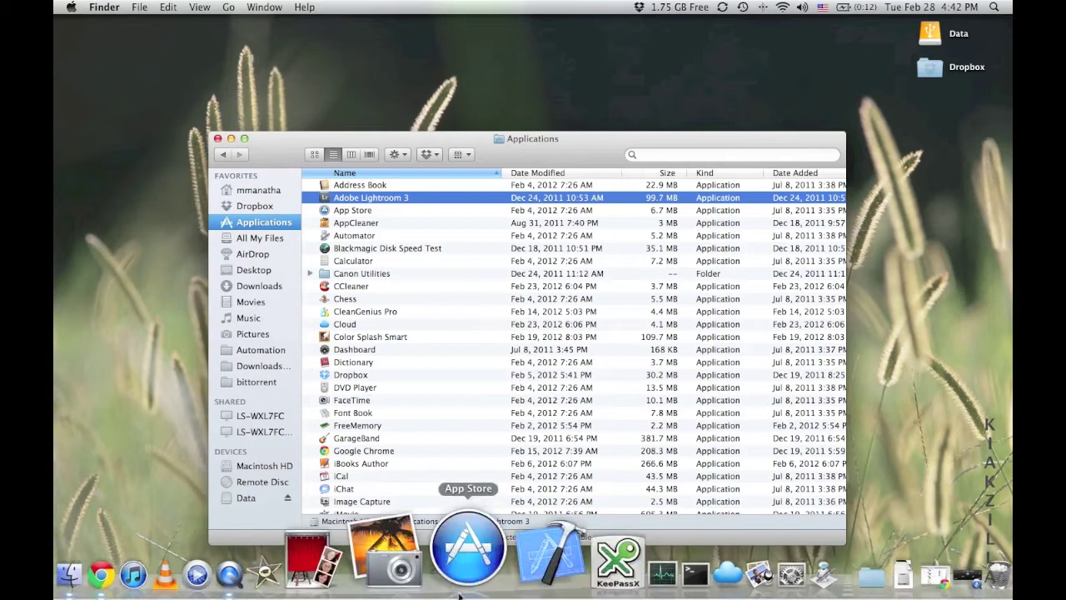
Move the App Store icon in the Dock to just before Cloud, and return it to its original place
left_click_drag(466, 570, 490, 569)
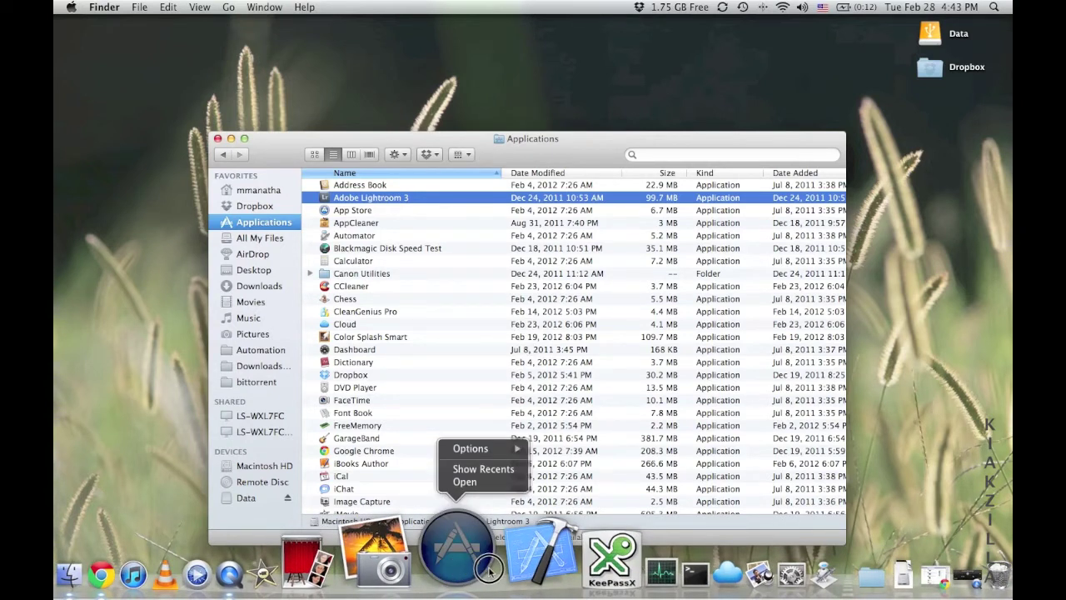
left_click(115, 445)
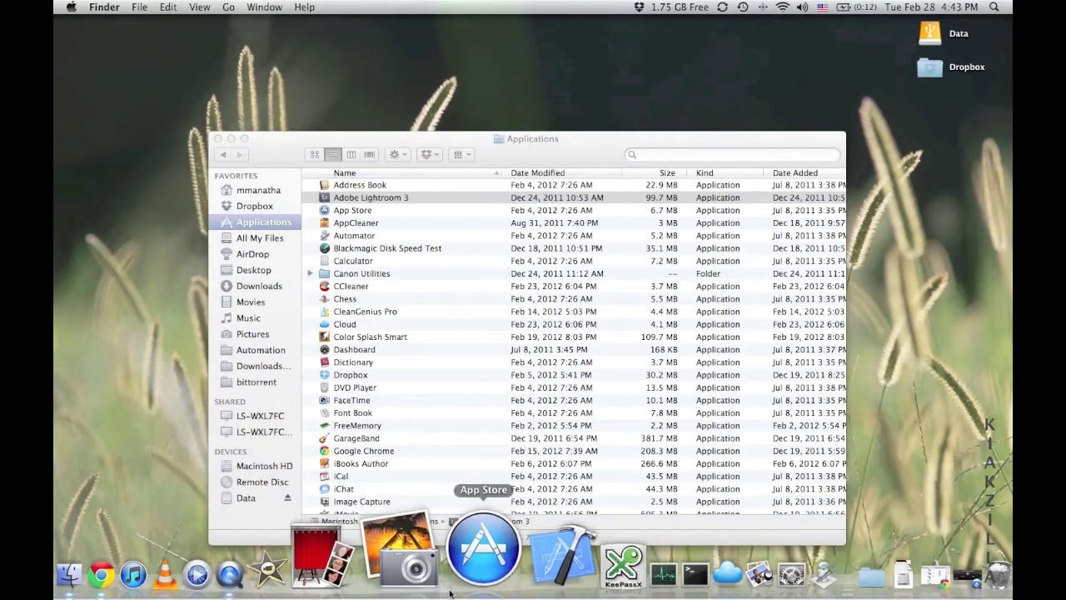
left_click_drag(459, 575, 583, 573)
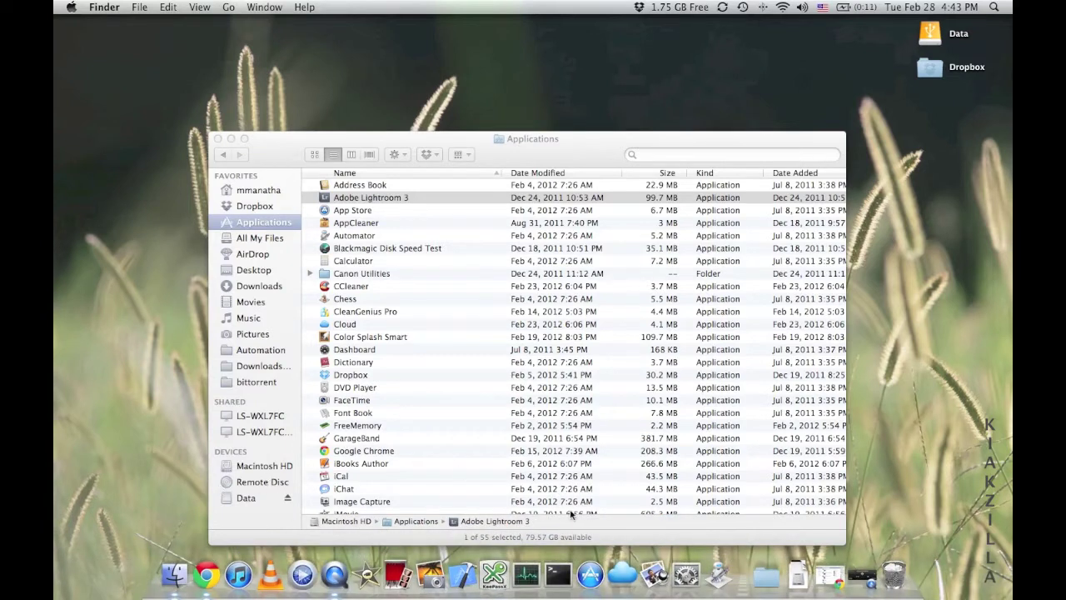
left_click_drag(596, 564, 457, 571)
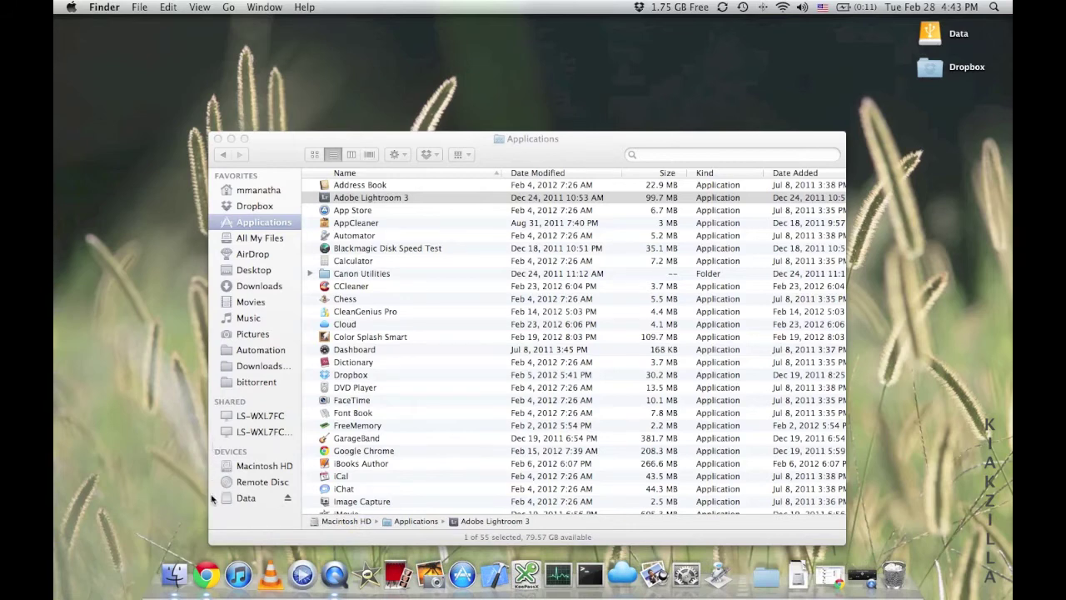
Bring up the minimized Chrome window showing Facebook and minimize it back into the Dock
left_click(208, 563)
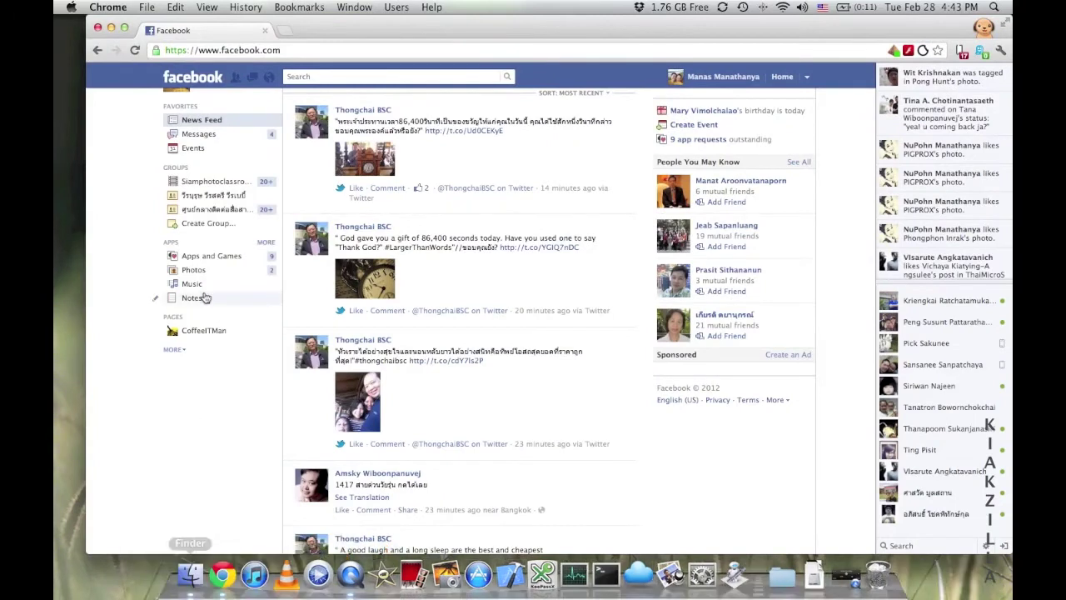
left_click(111, 29)
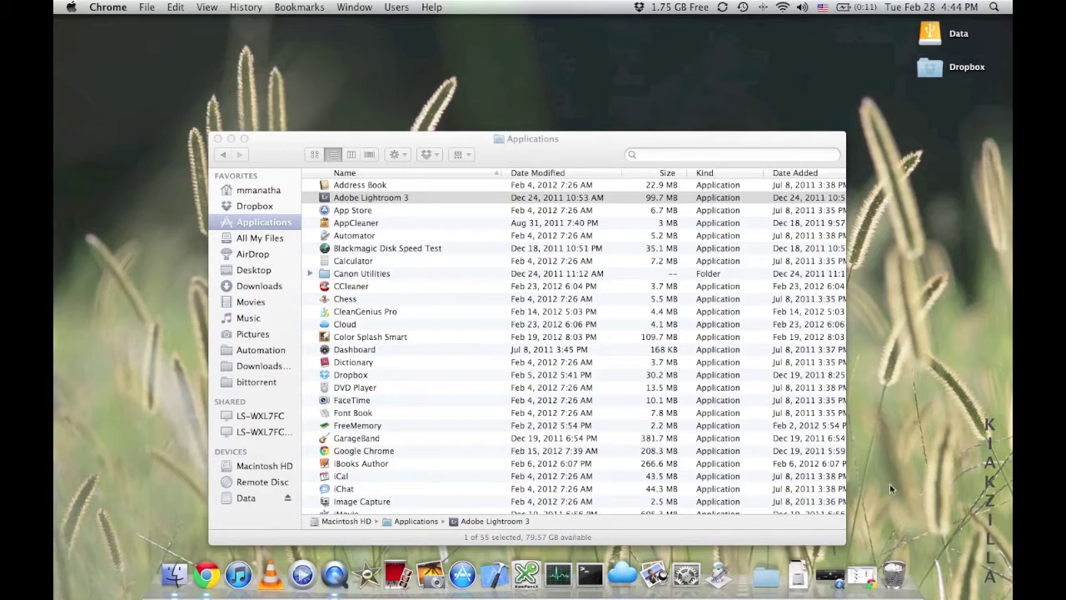
left_click(798, 568)
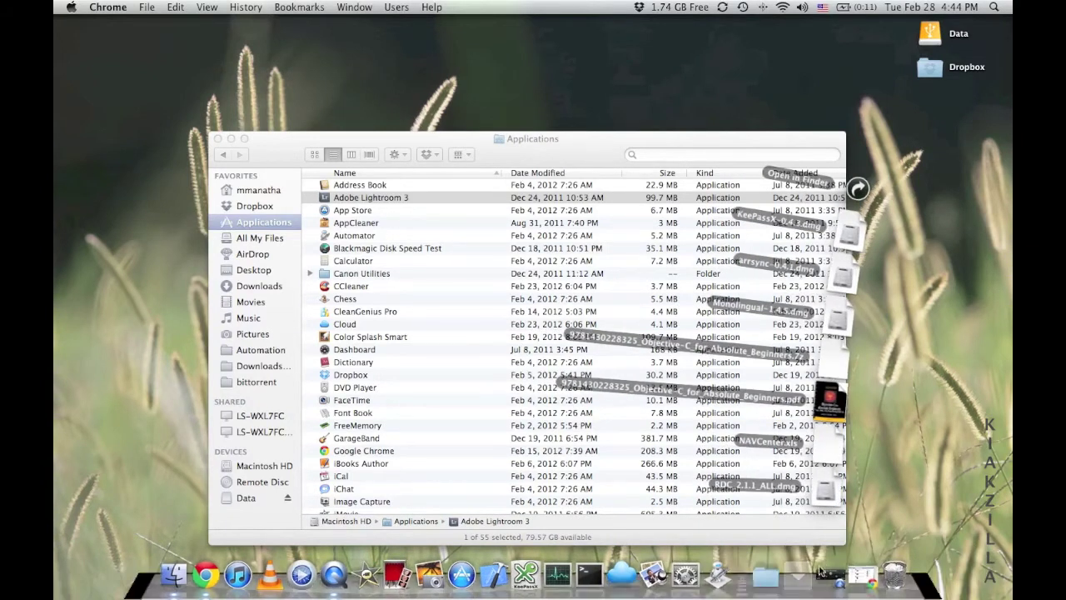
left_click(821, 411)
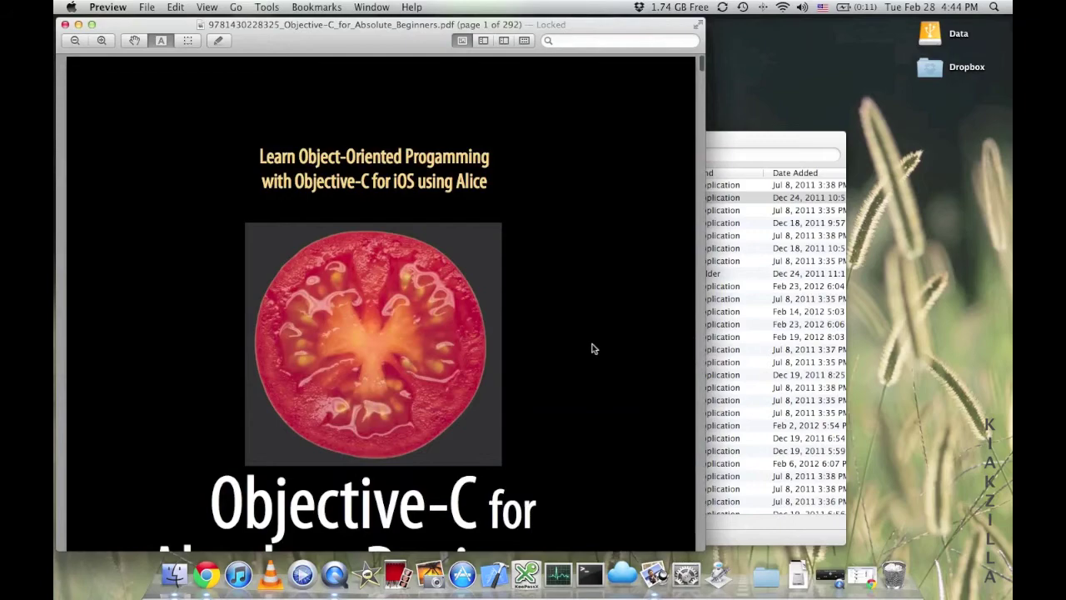
scroll(592, 350, "down", 5)
scroll(593, 350, "down", 15)
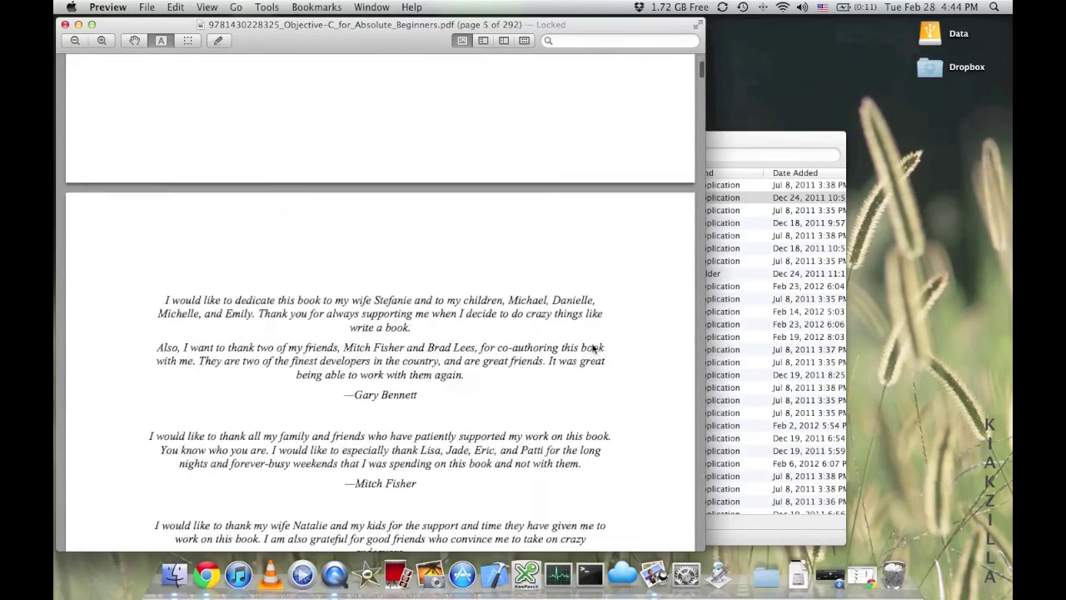
scroll(592, 350, "up", 15)
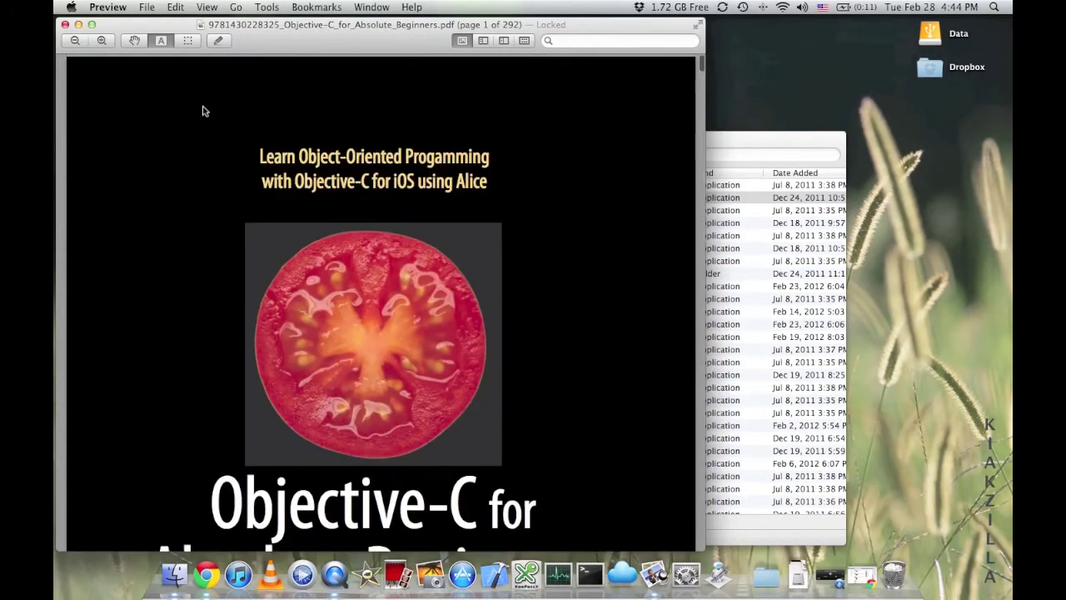
left_click(109, 7)
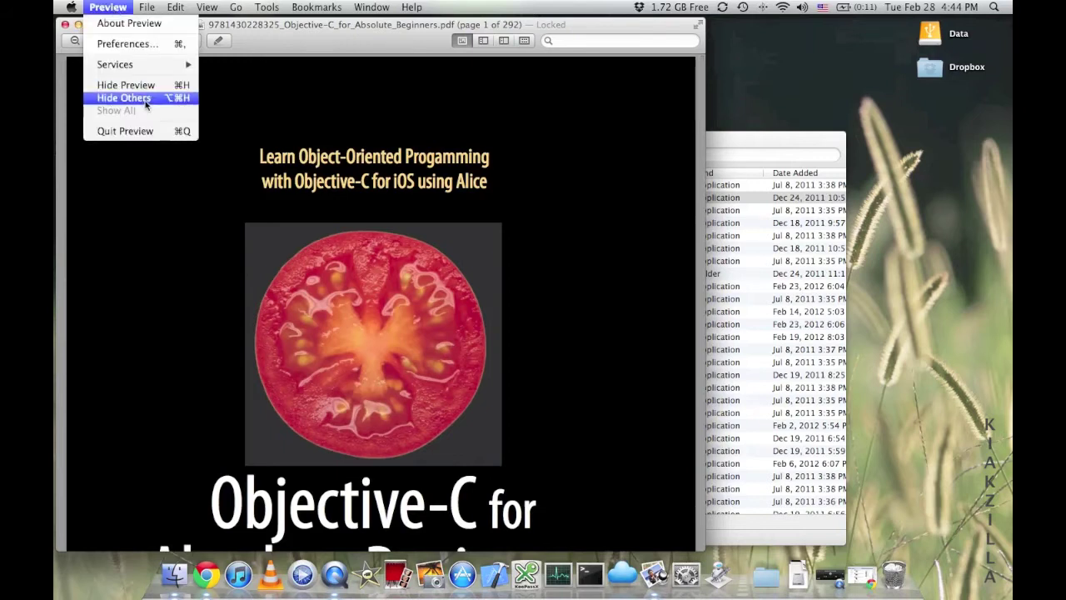
left_click(145, 131)
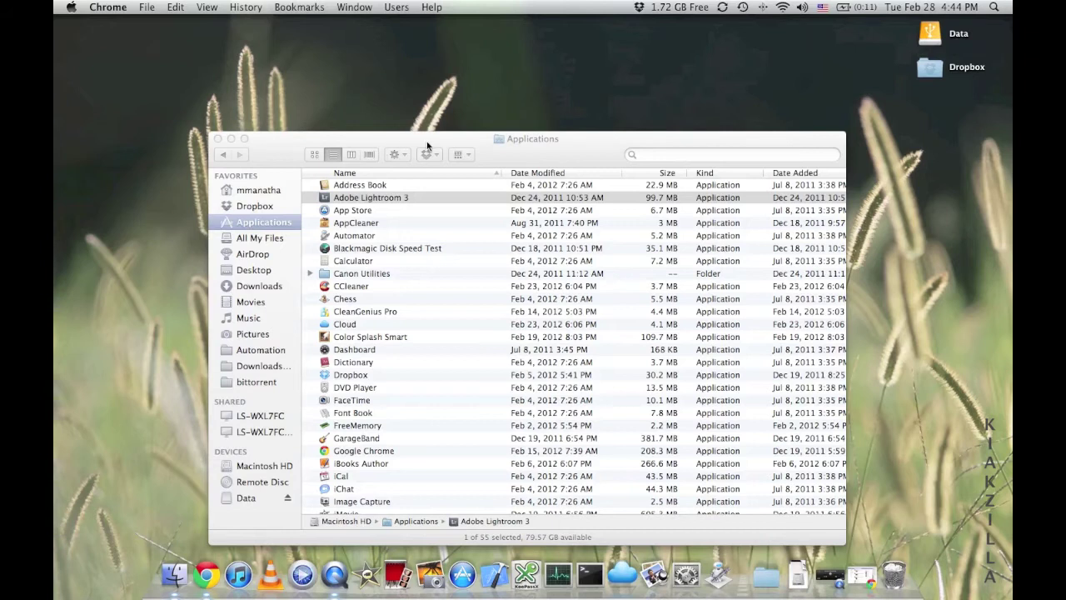
Bring the Finder window to the front and look through the whole Applications list
left_click(485, 143)
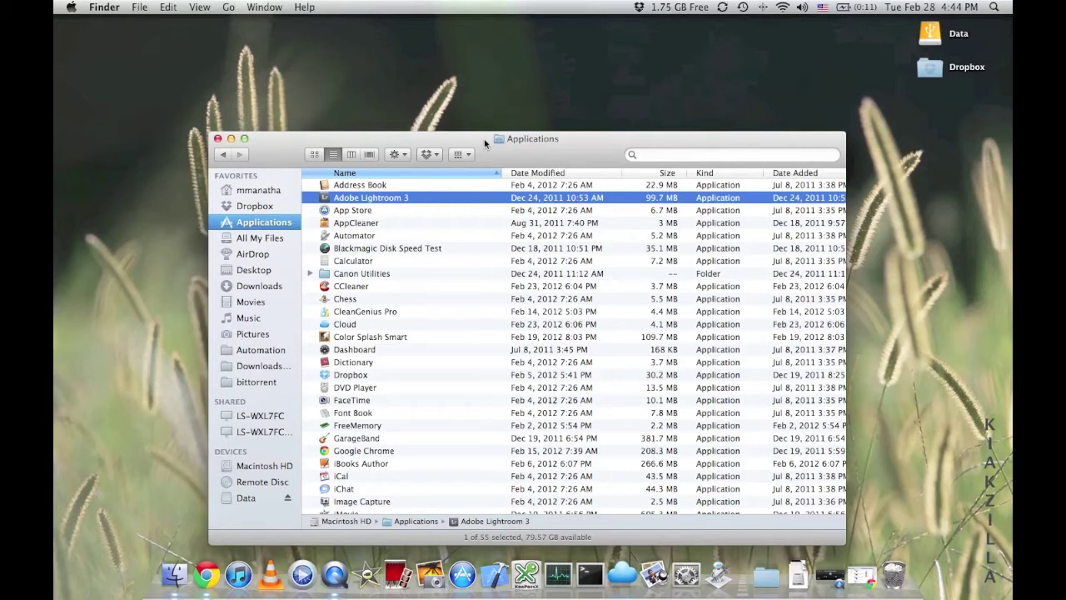
scroll(522, 329, "down", 10)
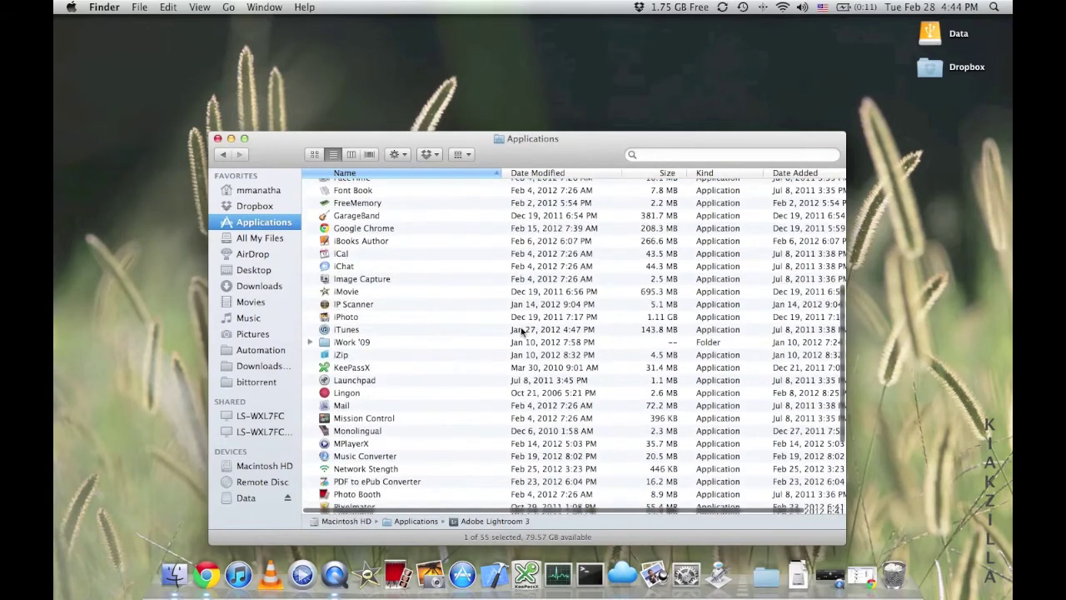
scroll(521, 331, "down", 5)
scroll(522, 331, "up", 12)
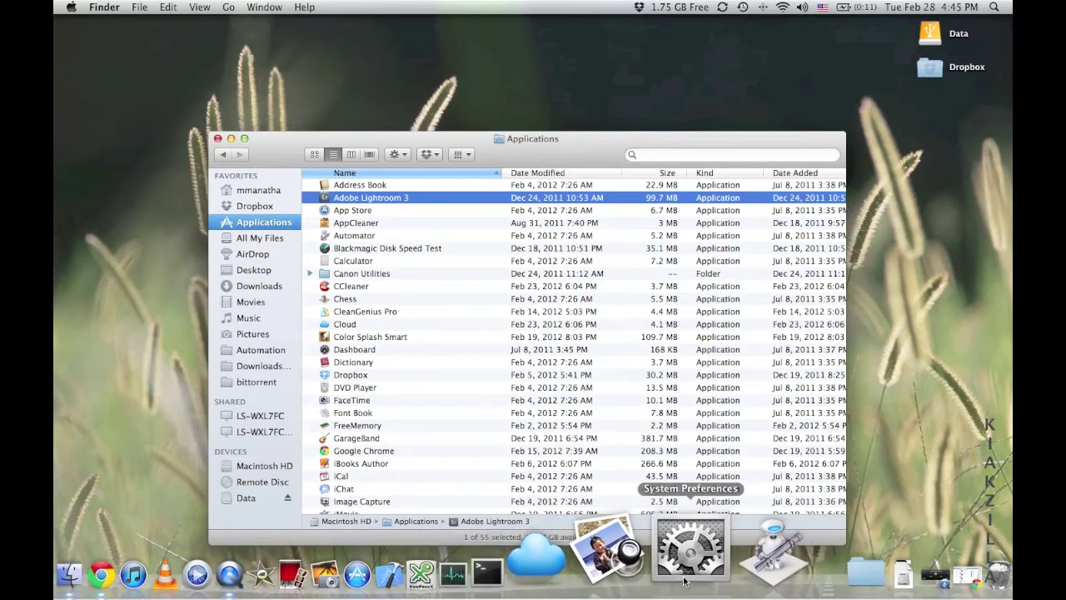
Open System Preferences from the Dock, then bring Finder forward and open System Preferences from the Applications list
left_click(683, 575)
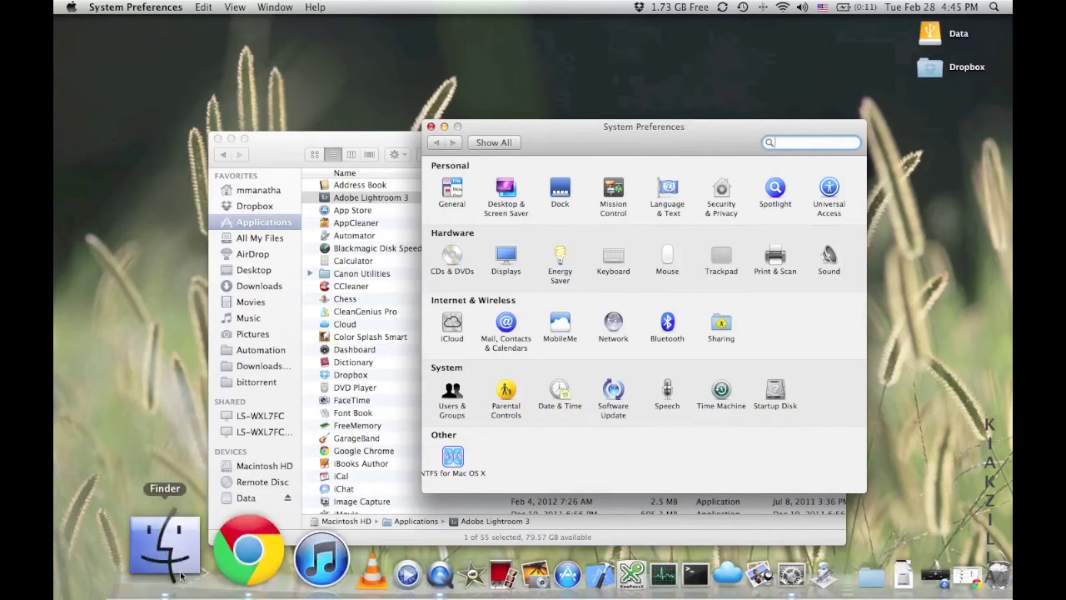
left_click(181, 575)
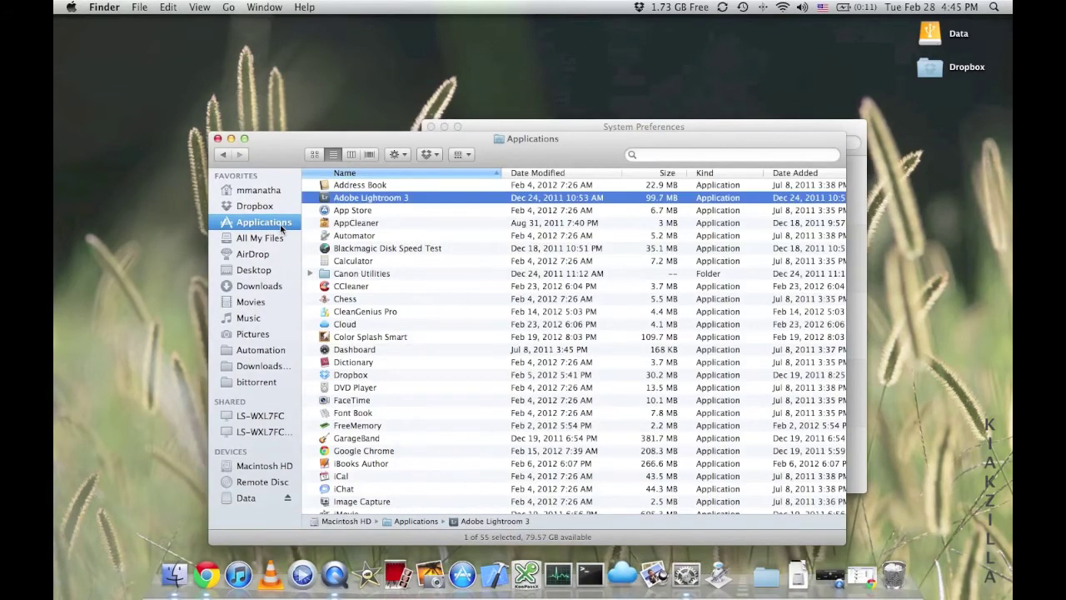
scroll(399, 288, "down", 8)
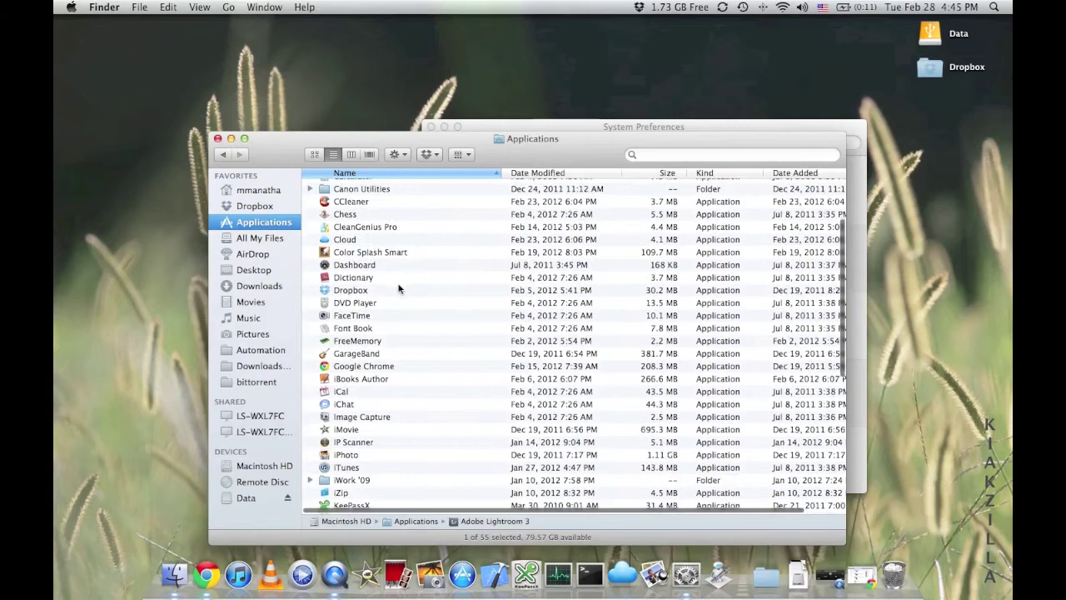
scroll(400, 288, "down", 4)
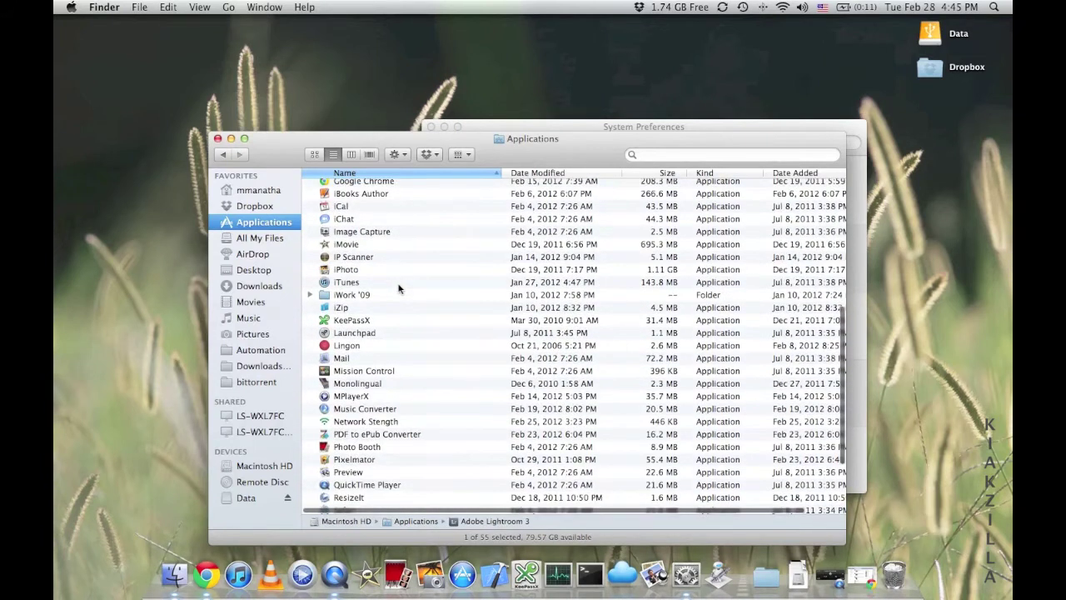
scroll(399, 288, "down", 3)
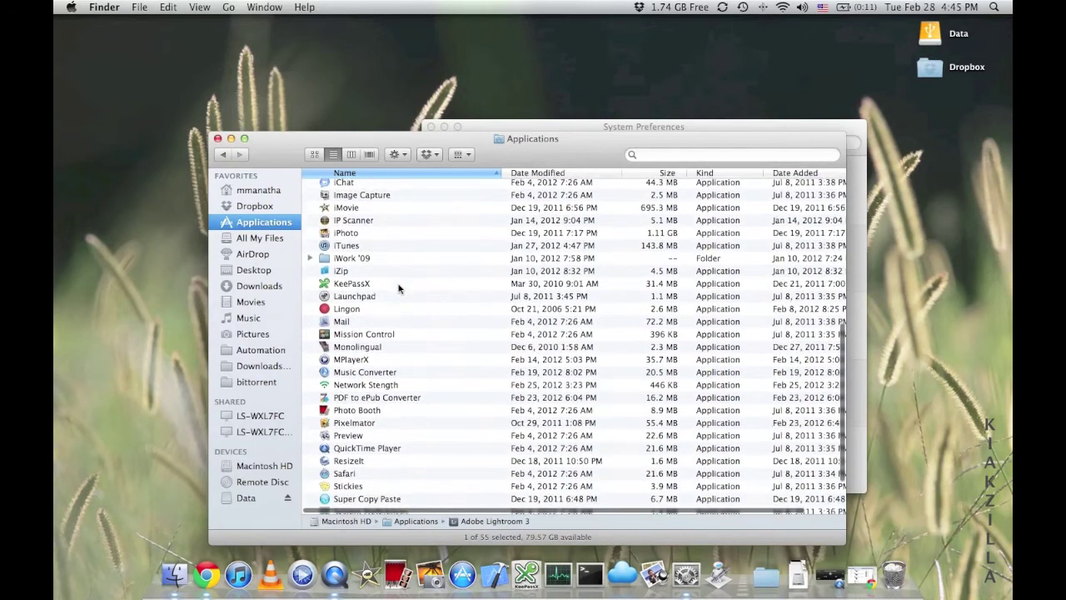
scroll(399, 289, "down", 3)
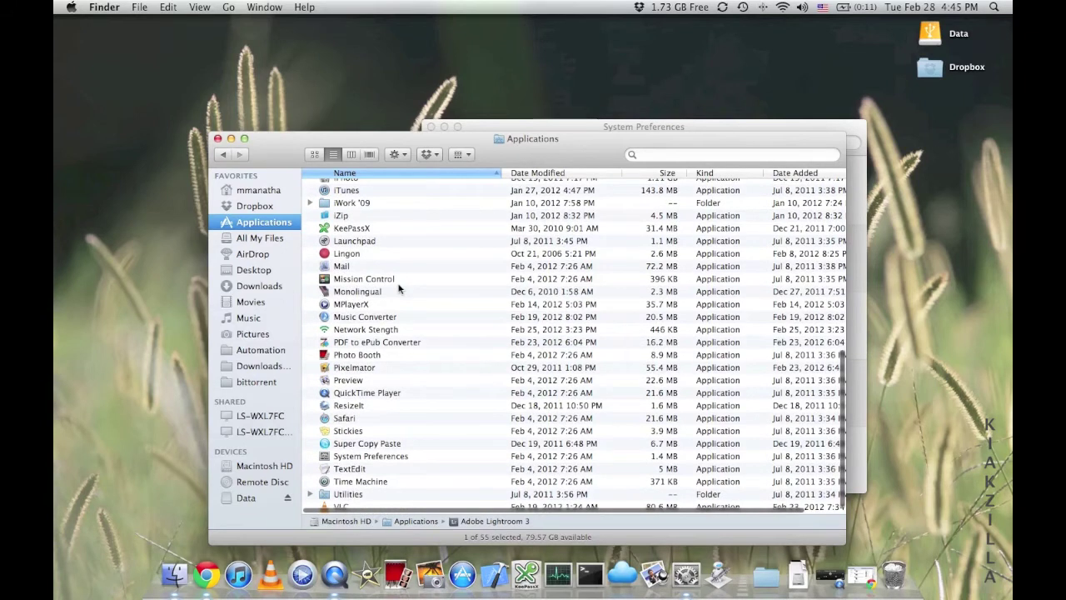
left_click(395, 456)
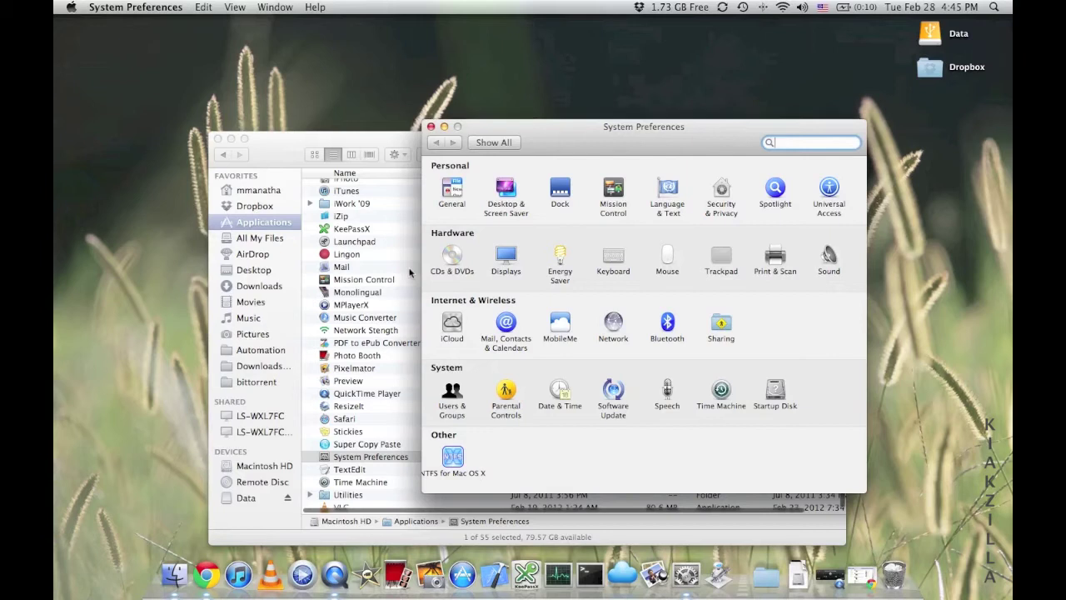
Open the Dock preferences and resize the Dock smaller and larger, leaving it at about a quarter of the size range
left_click(562, 192)
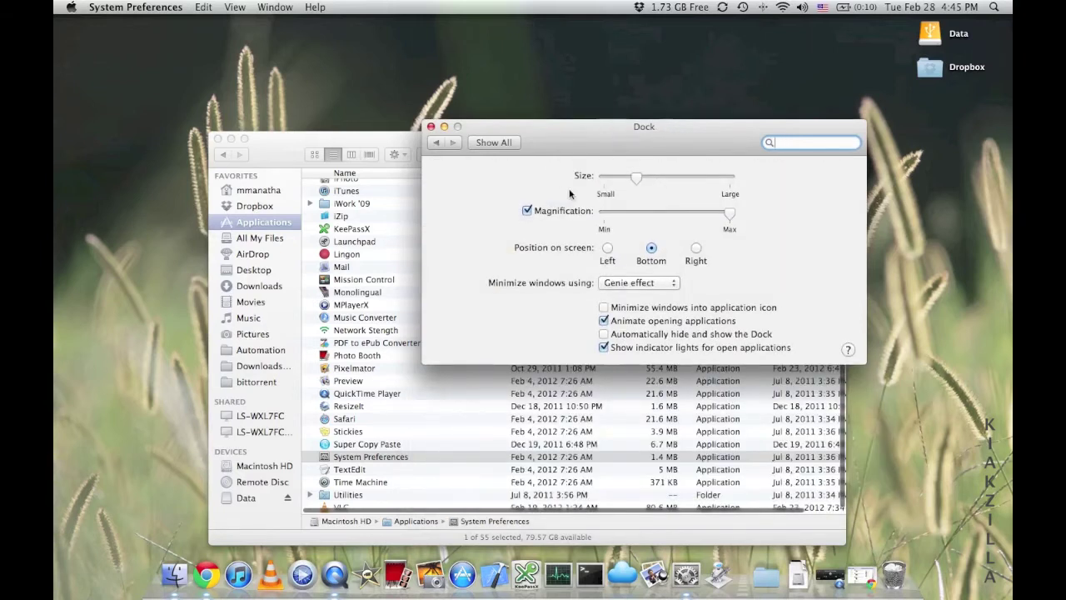
mouse_move(635, 179)
left_mouse_down()
mouse_move(621, 182)
mouse_move(705, 172)
mouse_move(638, 176)
mouse_move(691, 188)
mouse_move(616, 184)
left_mouse_up()
left_click_drag(660, 187, 682, 182)
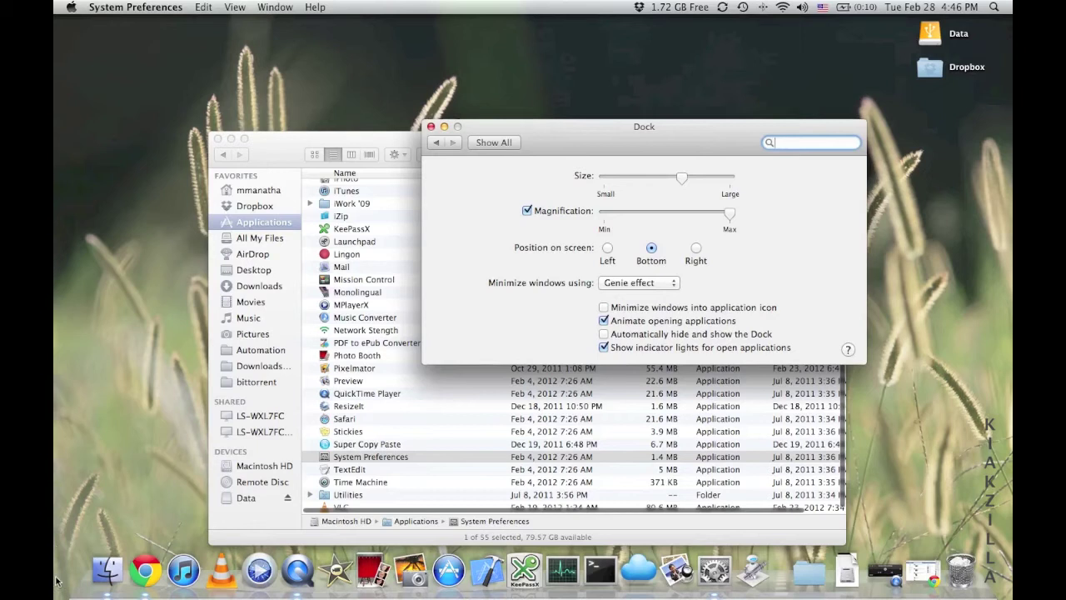
left_click_drag(685, 178, 632, 186)
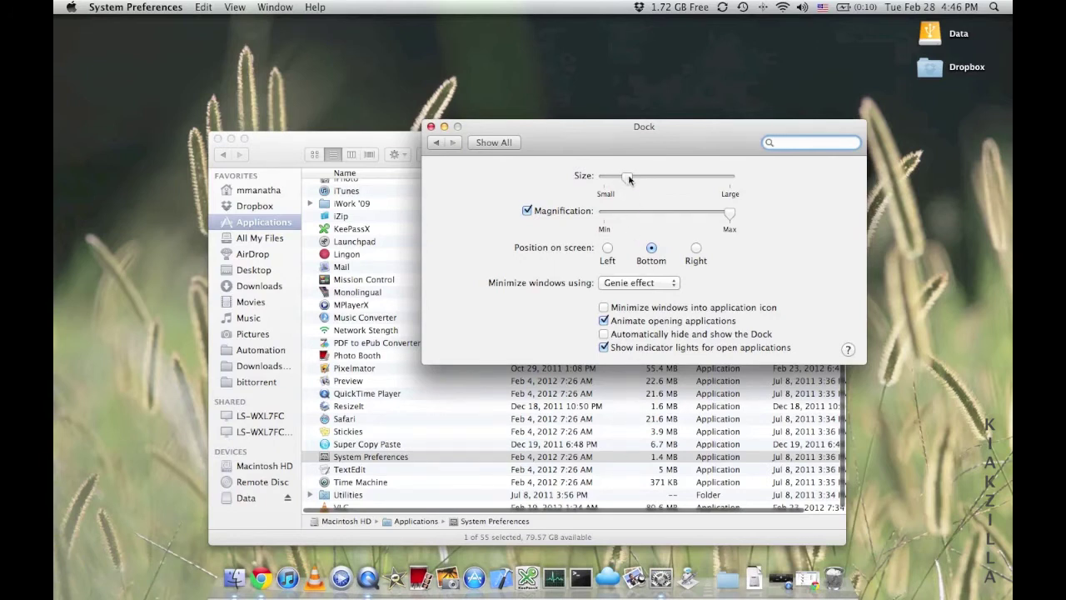
mouse_move(630, 178)
left_mouse_down()
mouse_move(691, 182)
mouse_move(589, 178)
mouse_move(679, 185)
mouse_move(606, 185)
mouse_move(671, 185)
mouse_move(632, 189)
mouse_move(642, 190)
left_mouse_up()
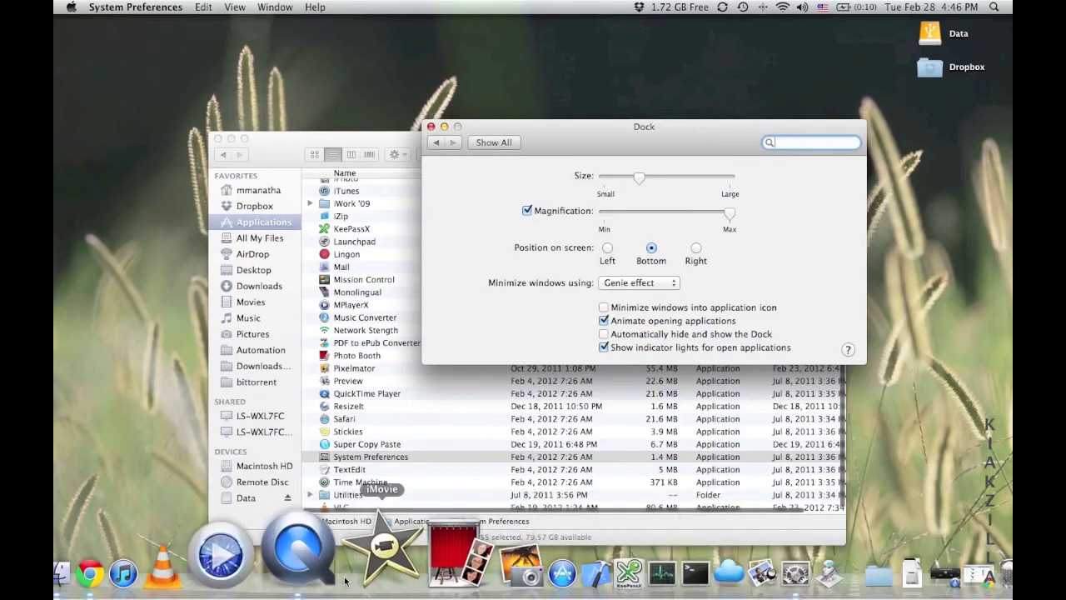
Switch the Dock's magnification off and on again
left_click(528, 211)
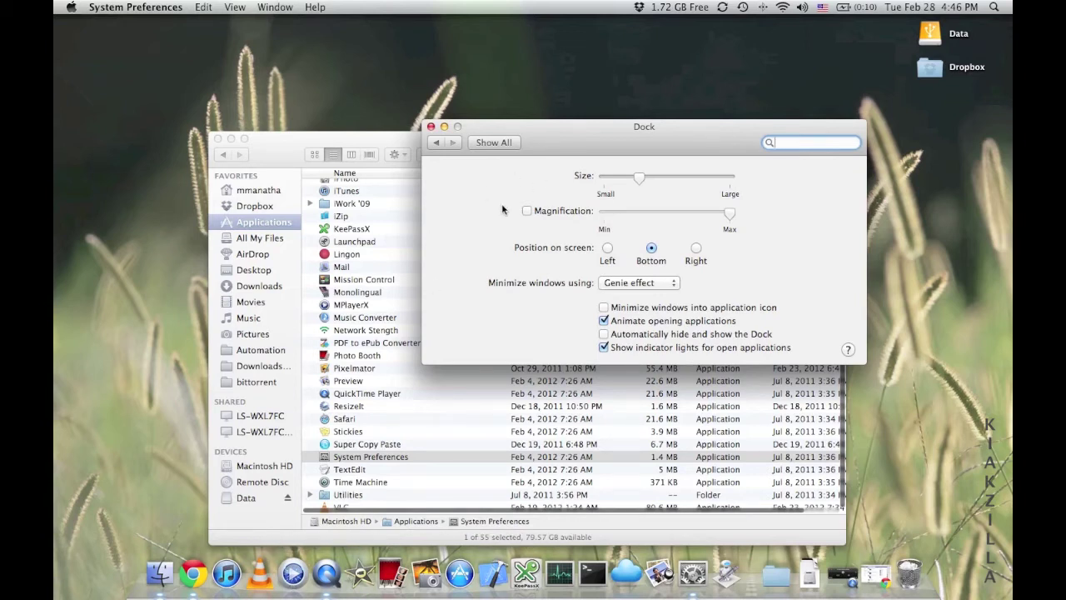
left_click(528, 212)
Try the Dock at the Left, Right and Bottom screen positions, ending with Bottom
left_click(607, 249)
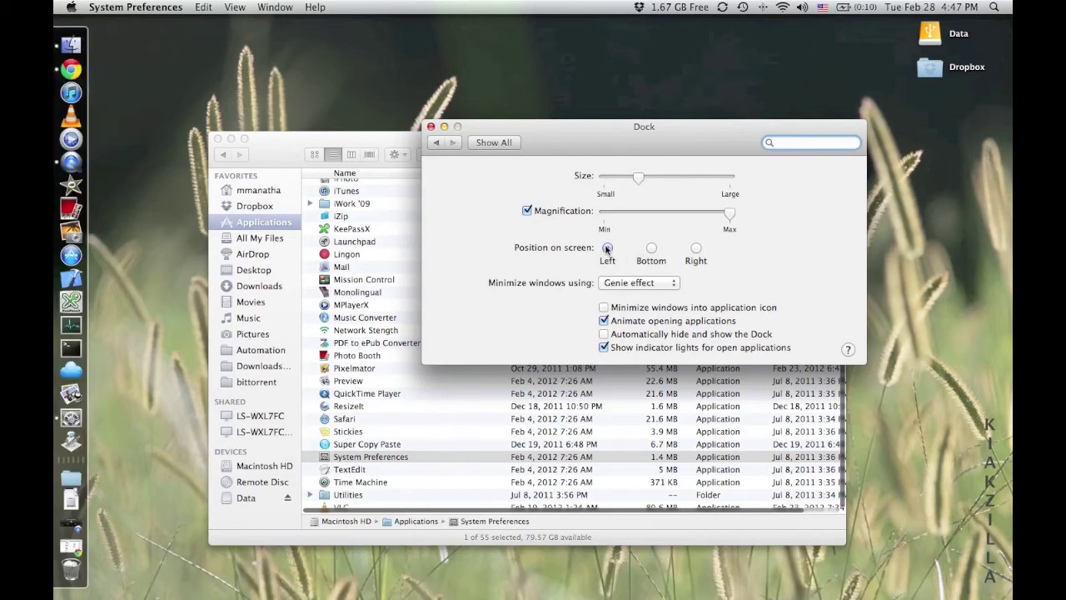
left_click(696, 249)
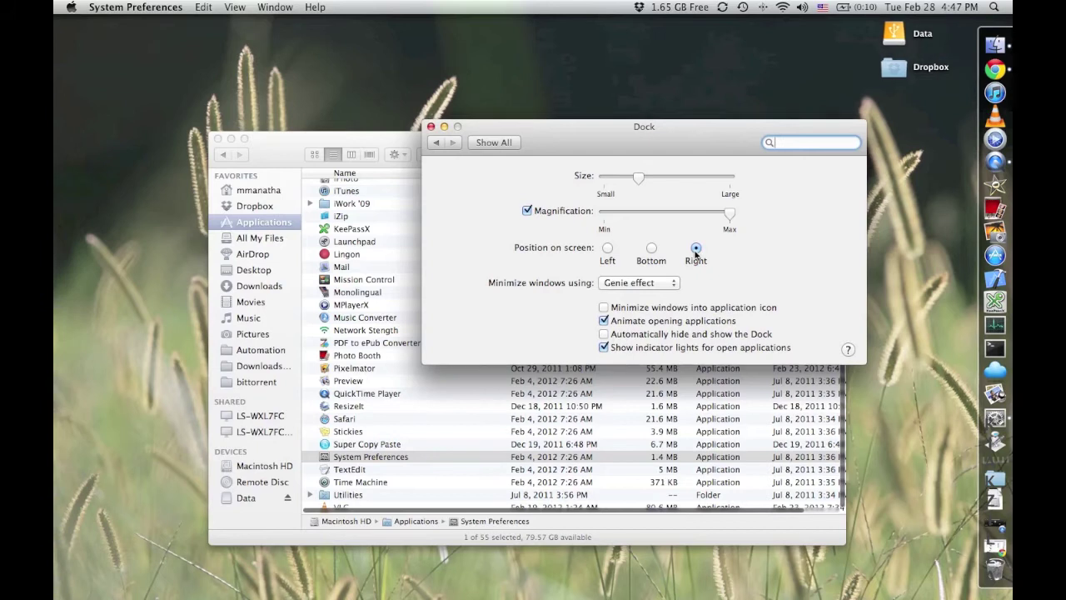
left_click(652, 250)
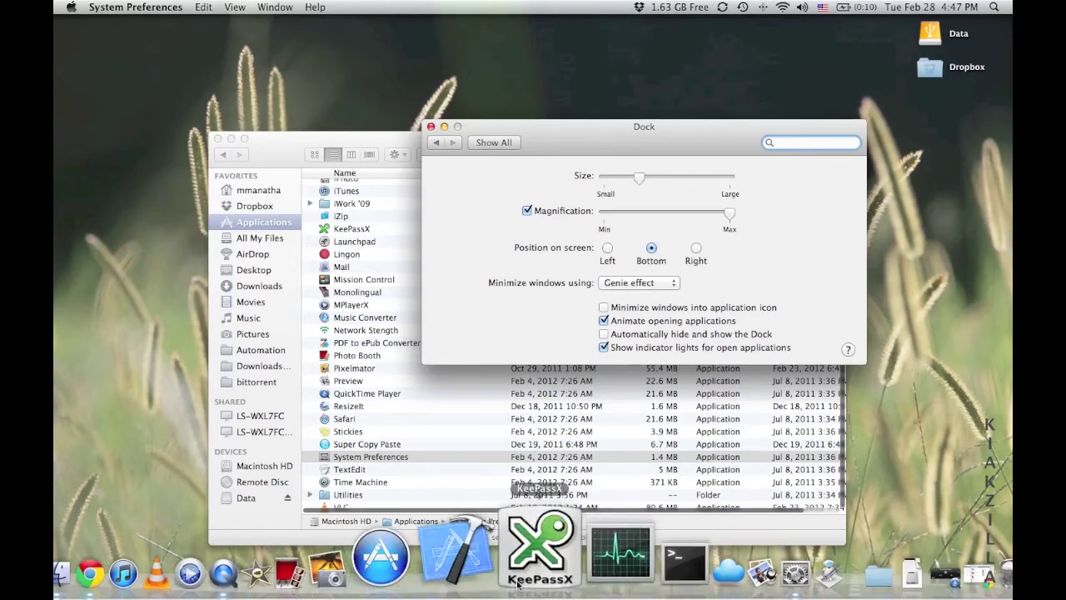
left_click(608, 249)
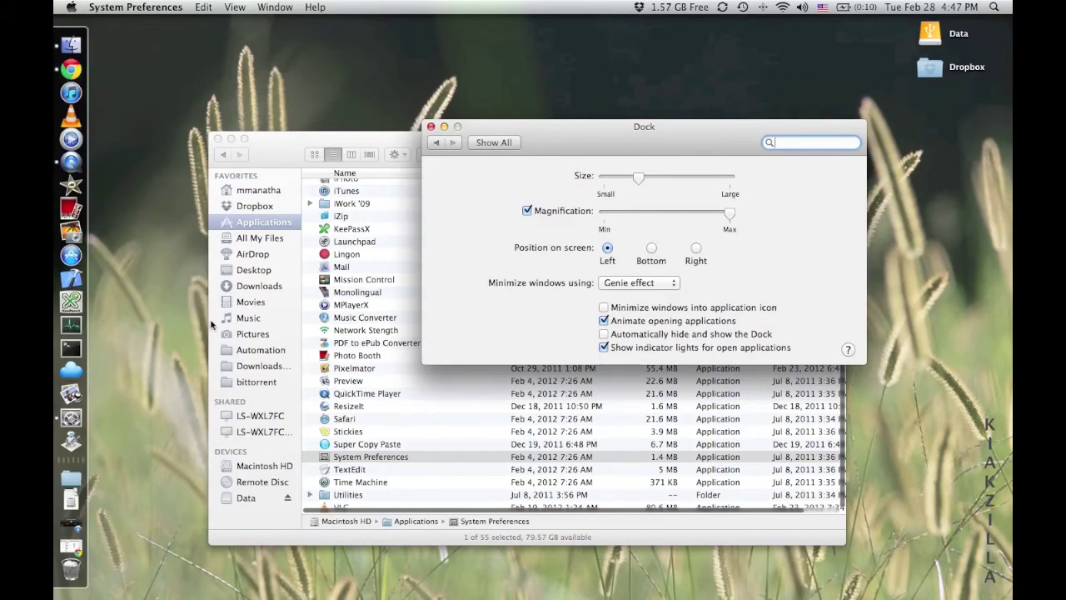
left_click(650, 249)
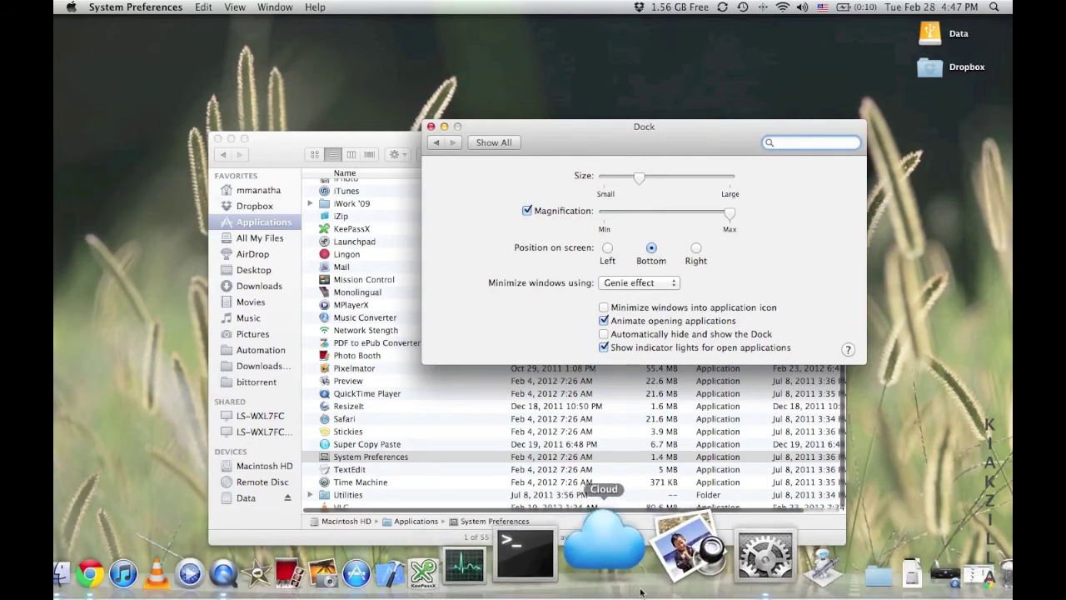
Set the Dock's screen position to Left and reduce its size to near the Small end
left_click(607, 249)
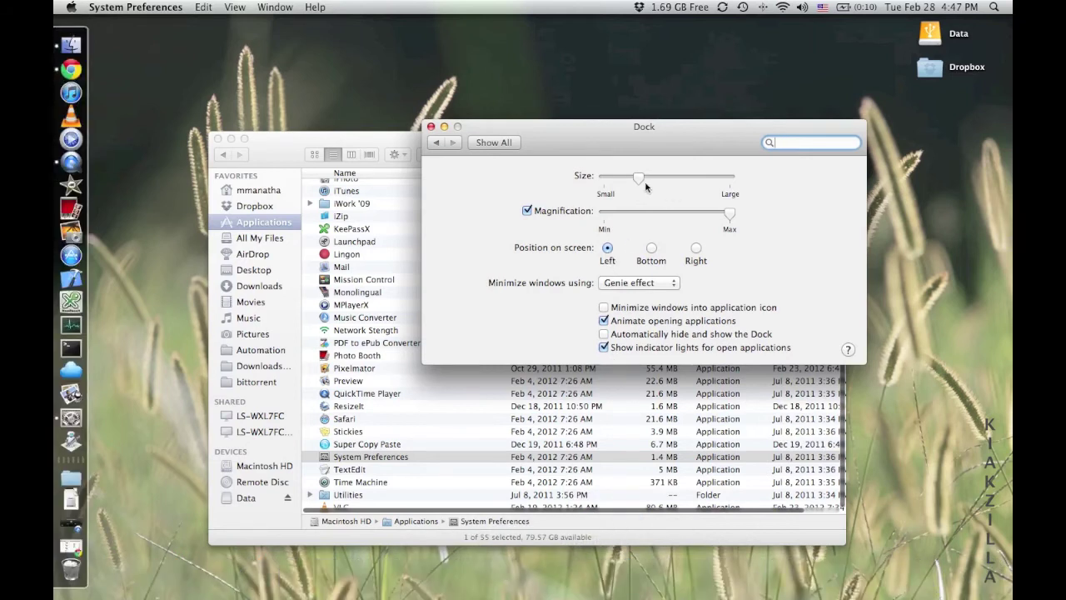
left_click_drag(640, 179, 619, 179)
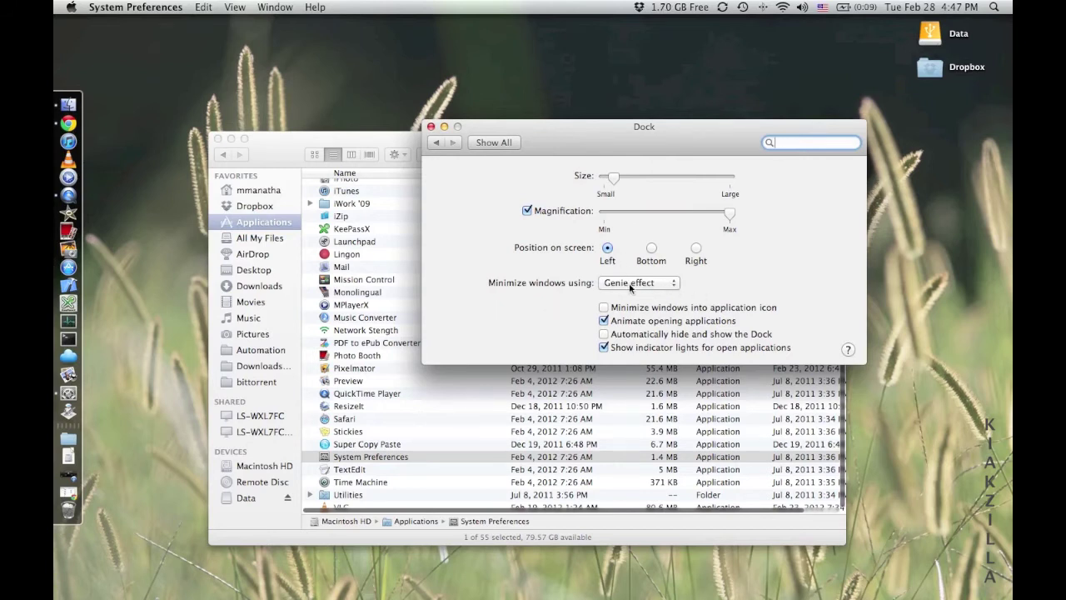
Minimize the Finder window into the Dock, restore it, and return to the Dock preferences
left_click(231, 139)
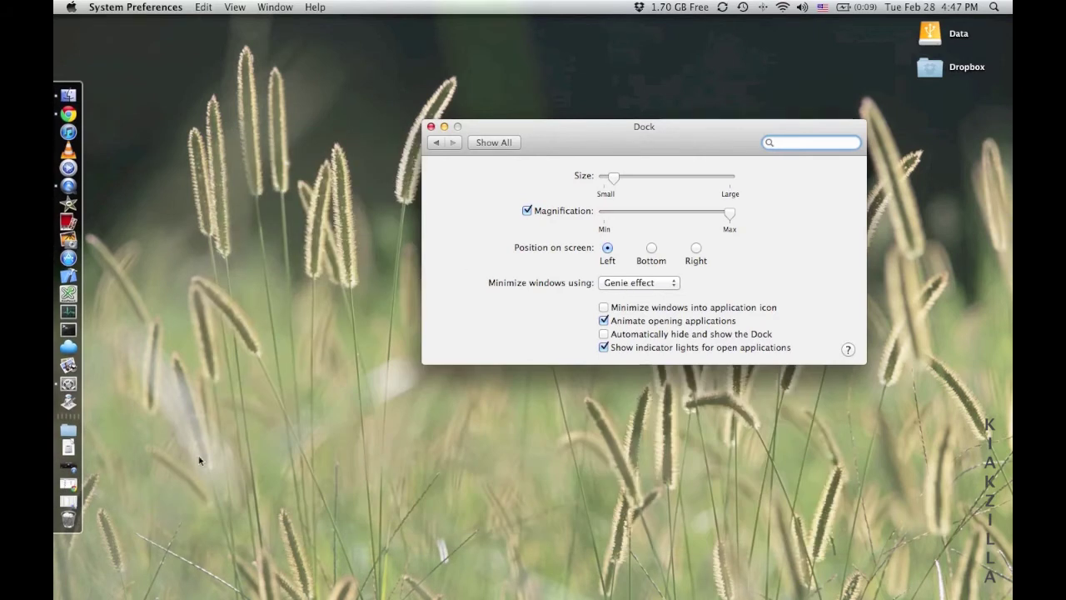
left_click(92, 505)
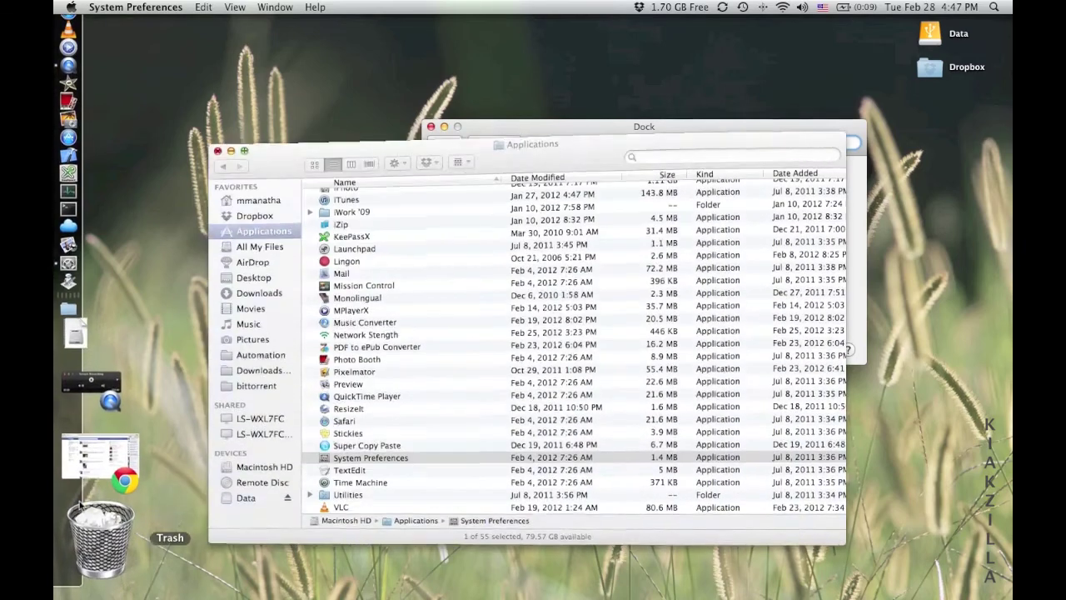
left_click(516, 128)
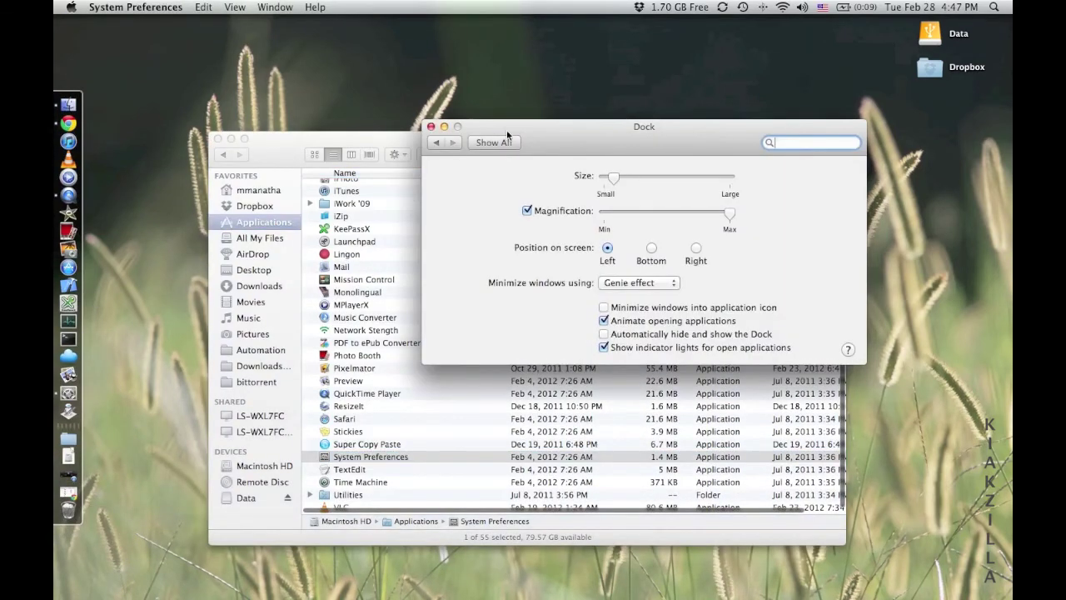
Set the window minimizing animation to Scale effect and test it by minimizing and restoring the Finder window
left_click(664, 286)
left_click(649, 295)
left_click(230, 139)
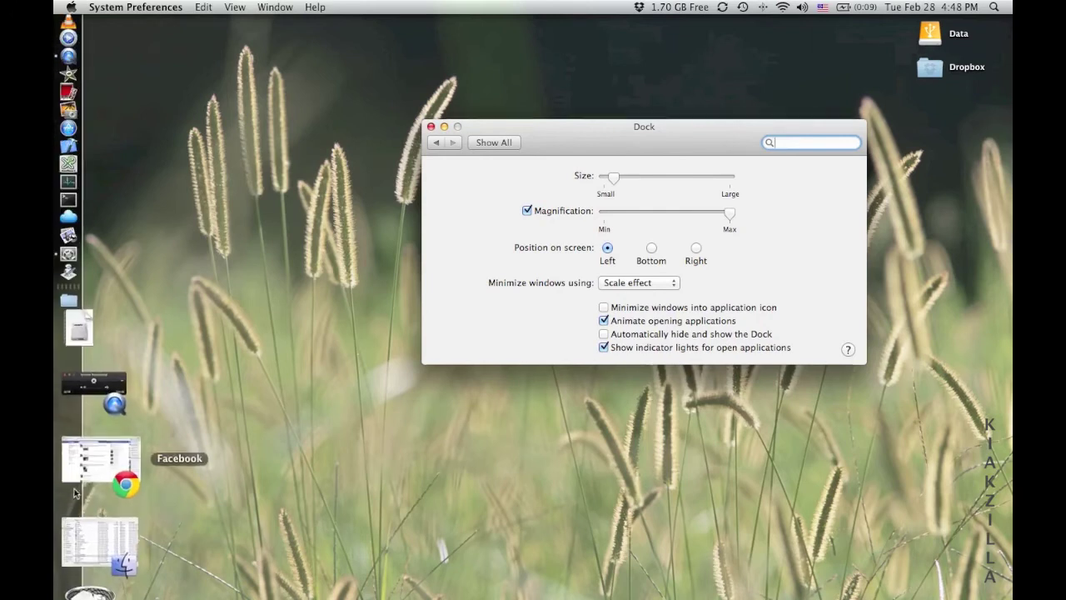
left_click(86, 511)
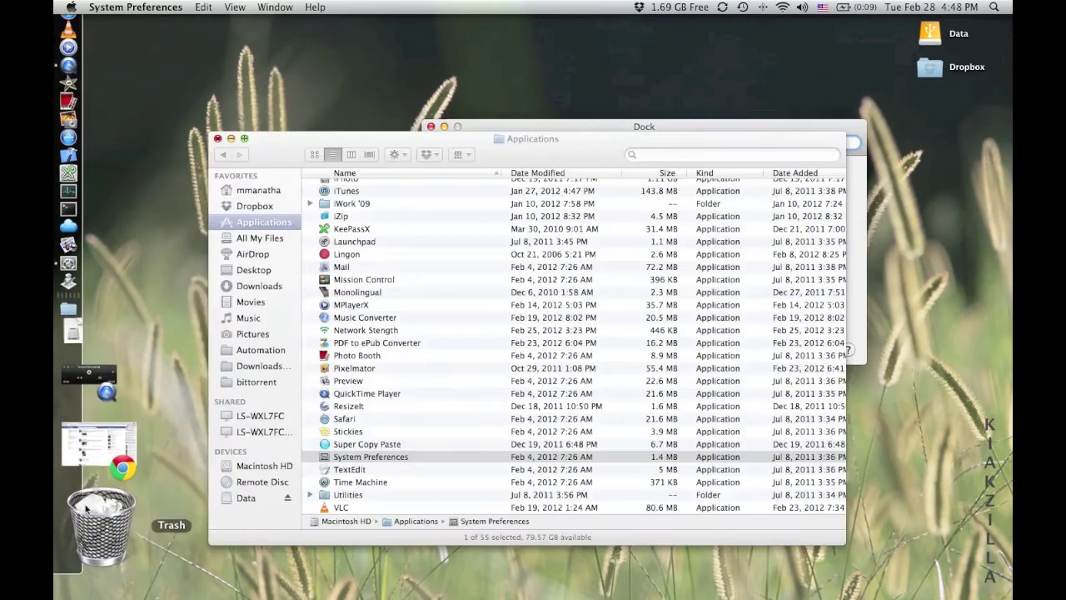
left_click(549, 123)
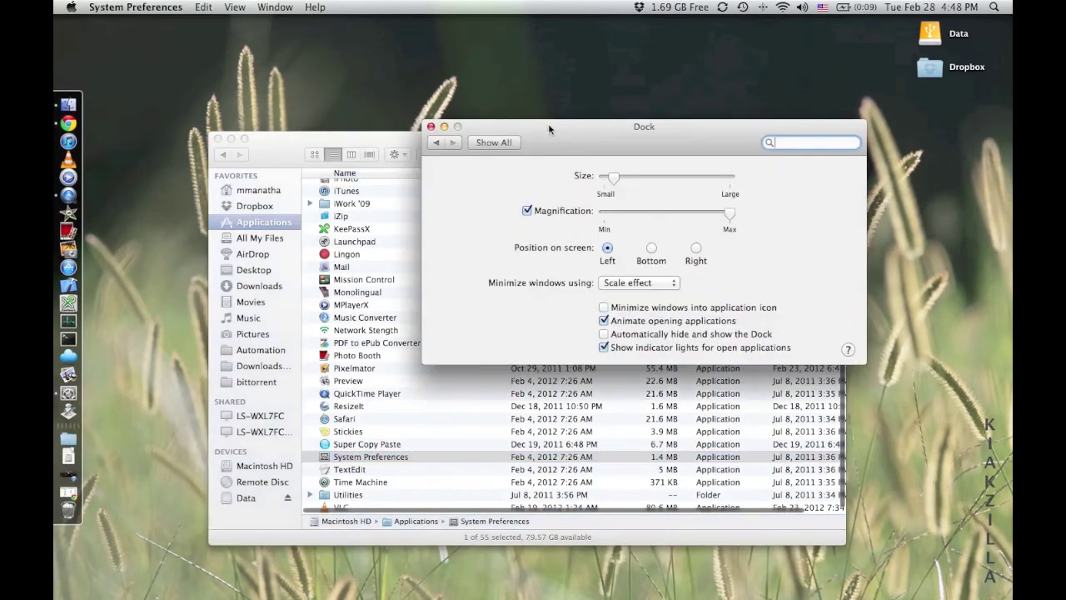
Set the window minimizing animation to Genie effect and test it by minimizing and restoring the Finder window twice
left_click(673, 283)
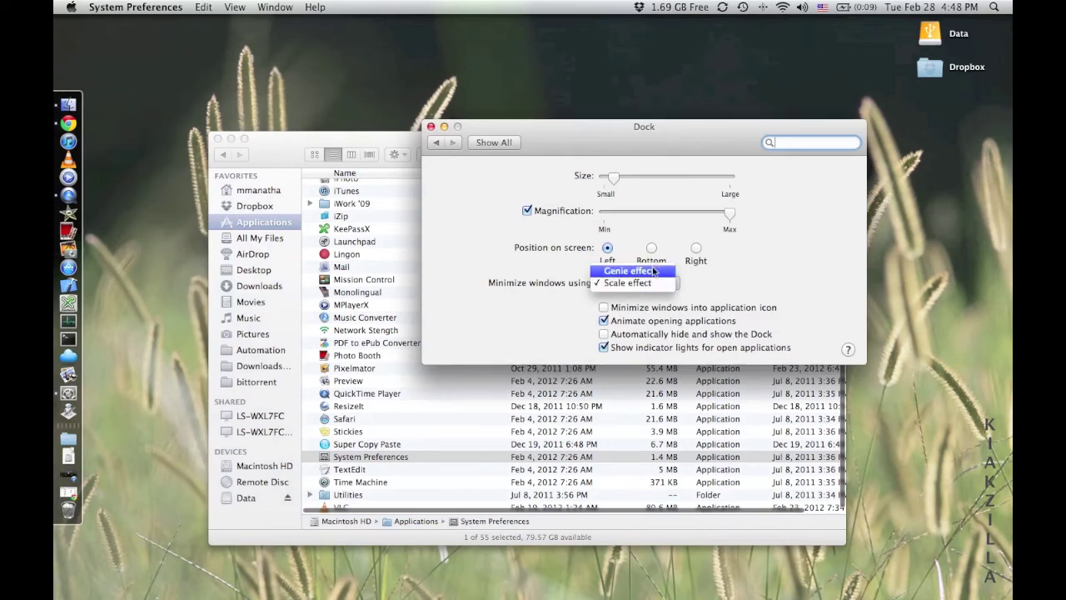
left_click(654, 271)
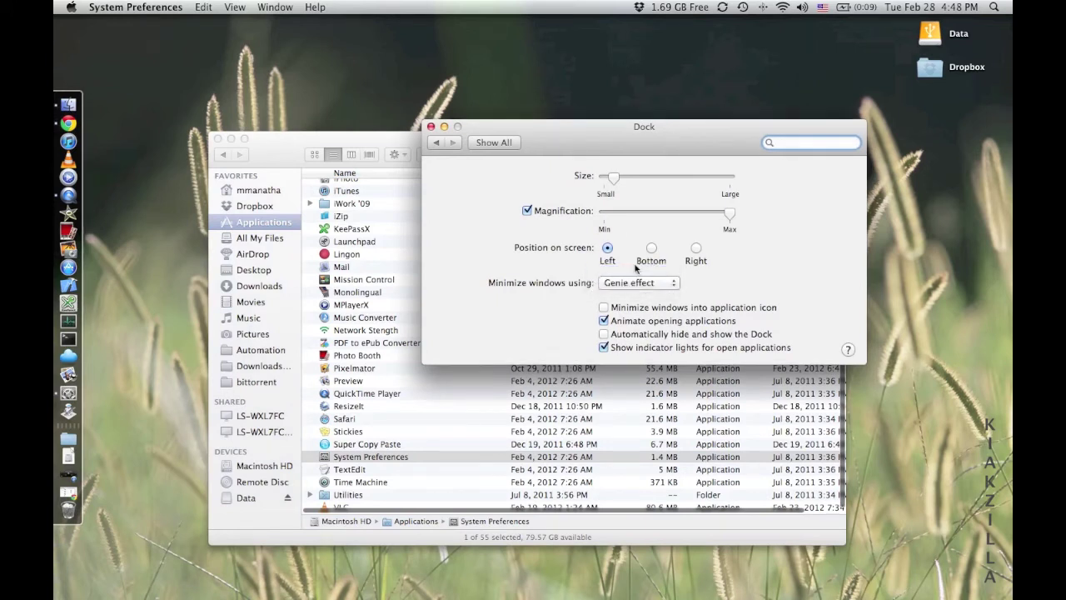
left_click(231, 138)
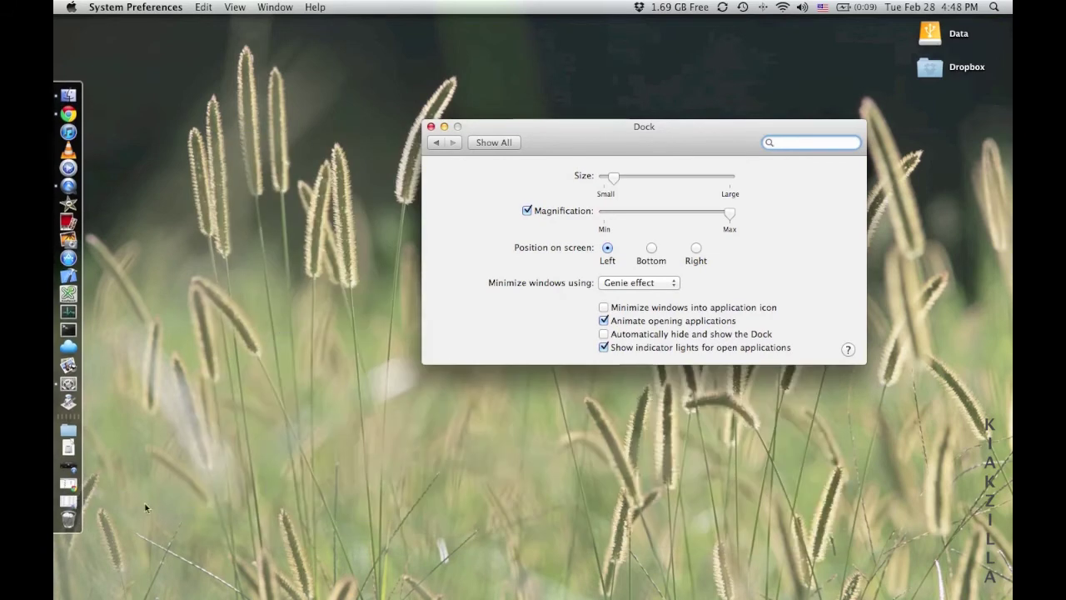
left_click(91, 496)
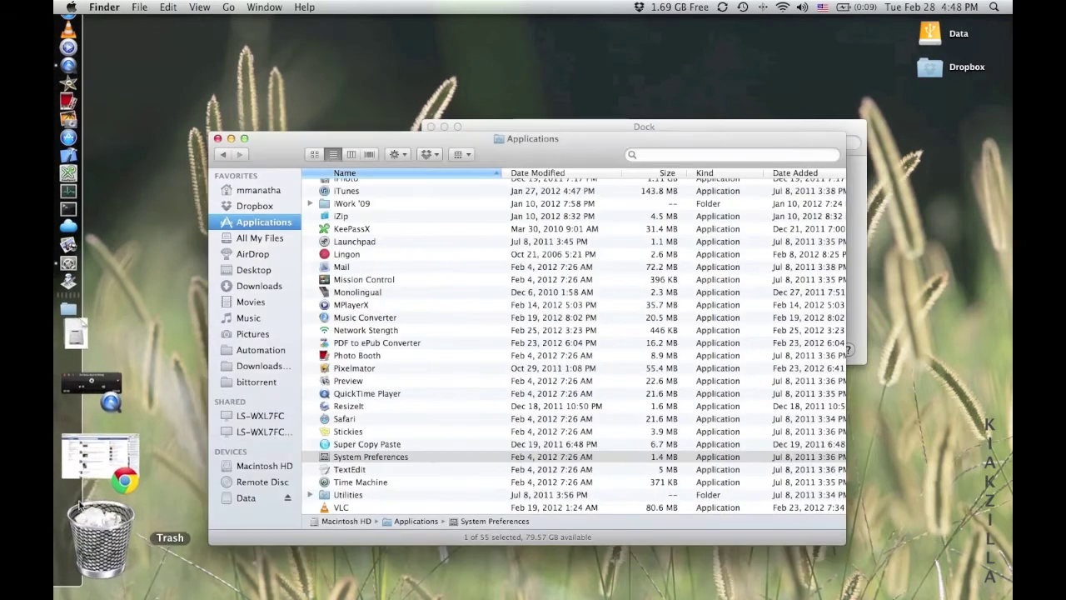
left_click(540, 128)
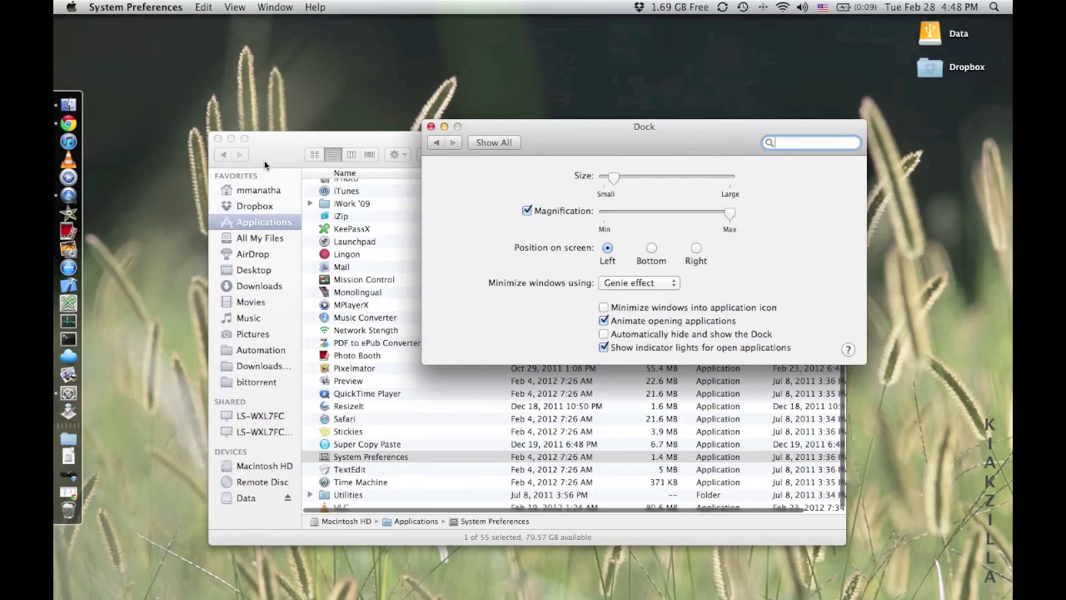
left_click(230, 138)
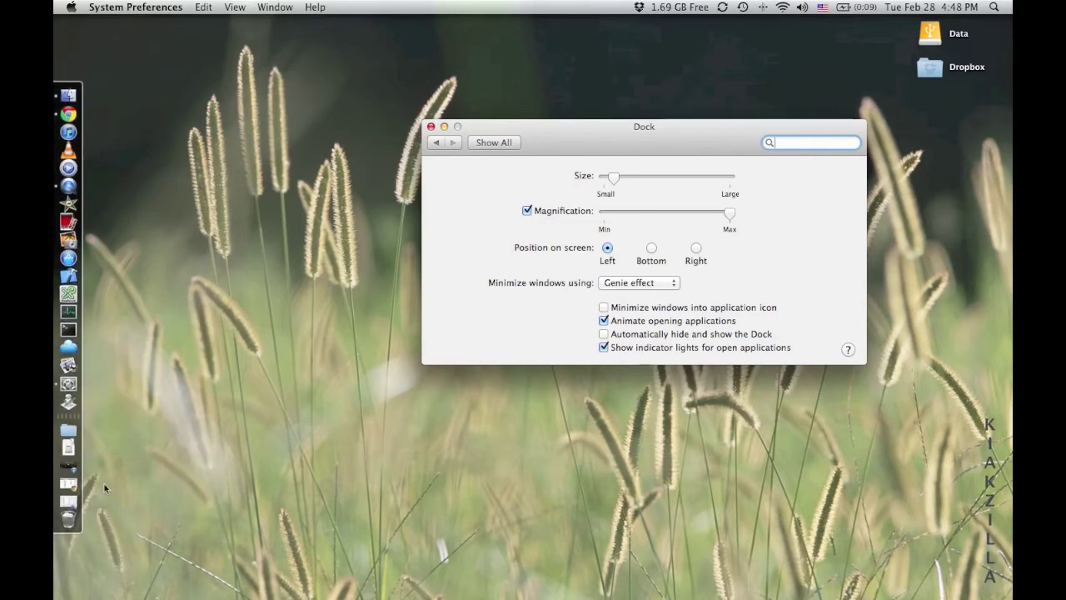
left_click(77, 500)
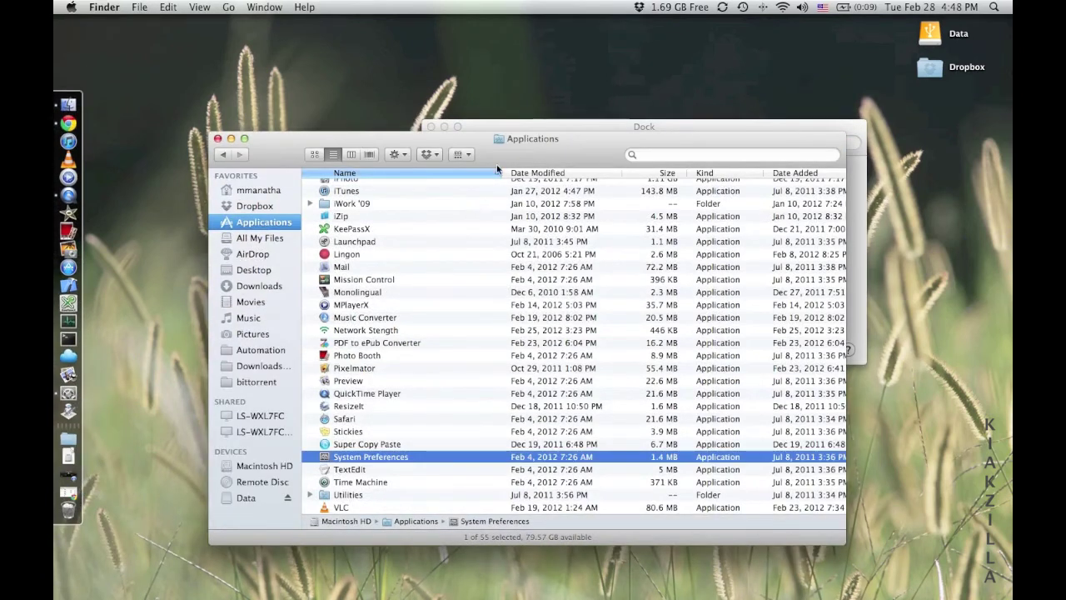
Enable minimizing windows into the application icon, minimize the Finder window, and restore it from the Finder icon
left_click(519, 130)
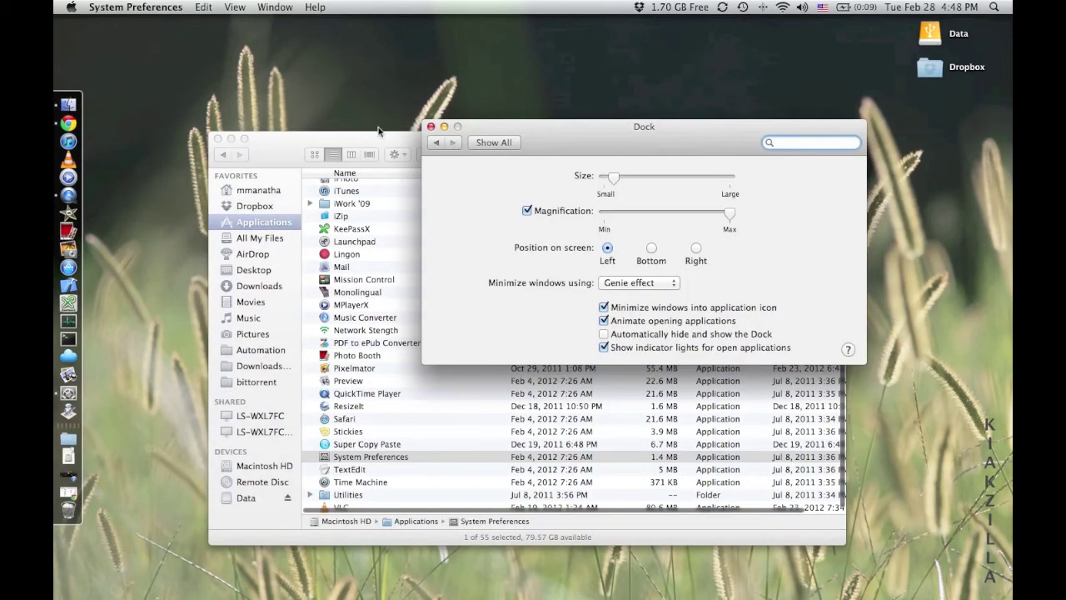
left_click(231, 139)
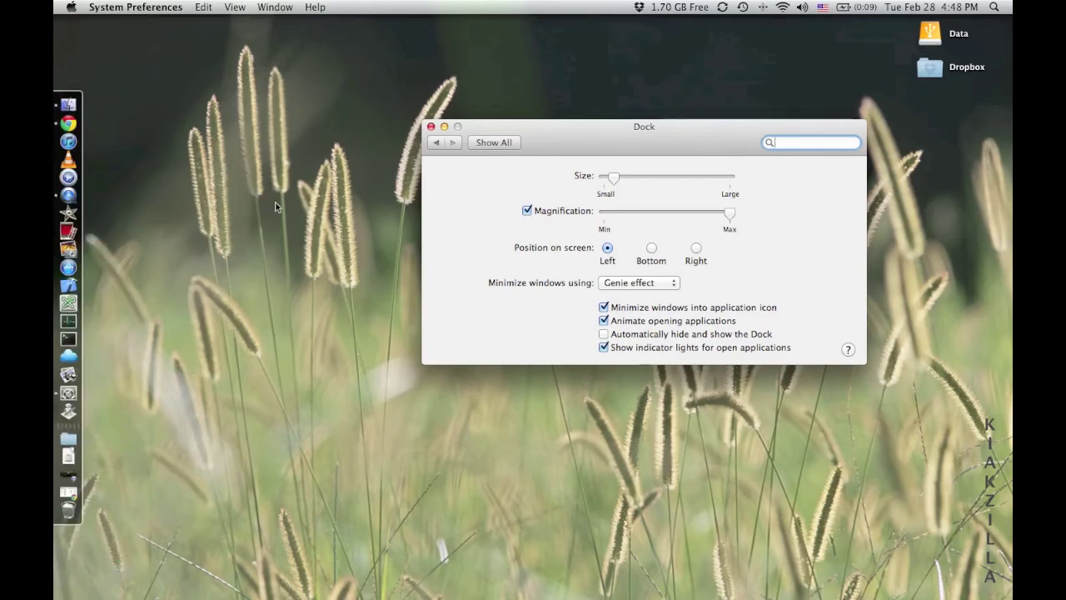
left_click(84, 107)
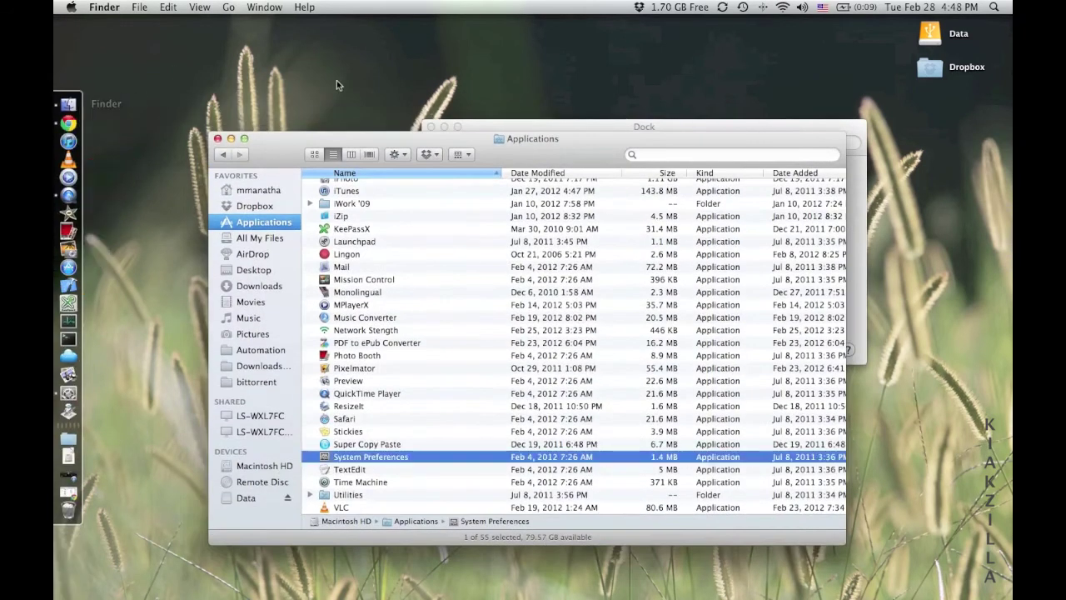
Return to the Dock preferences, open the App Store from the Dock to test the opening animation, and close its window
left_click(525, 125)
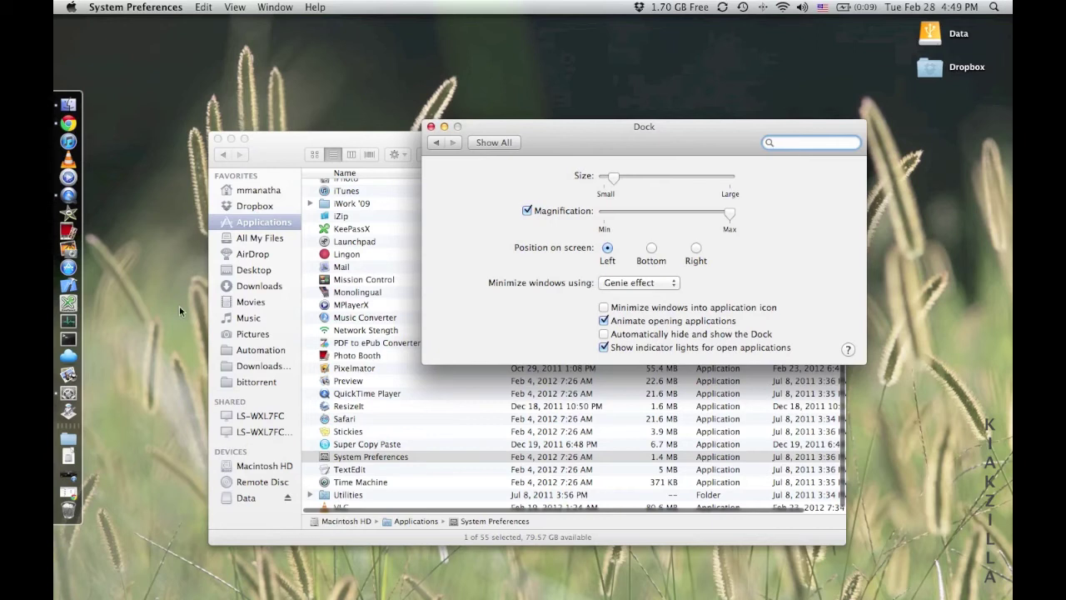
left_click(86, 271)
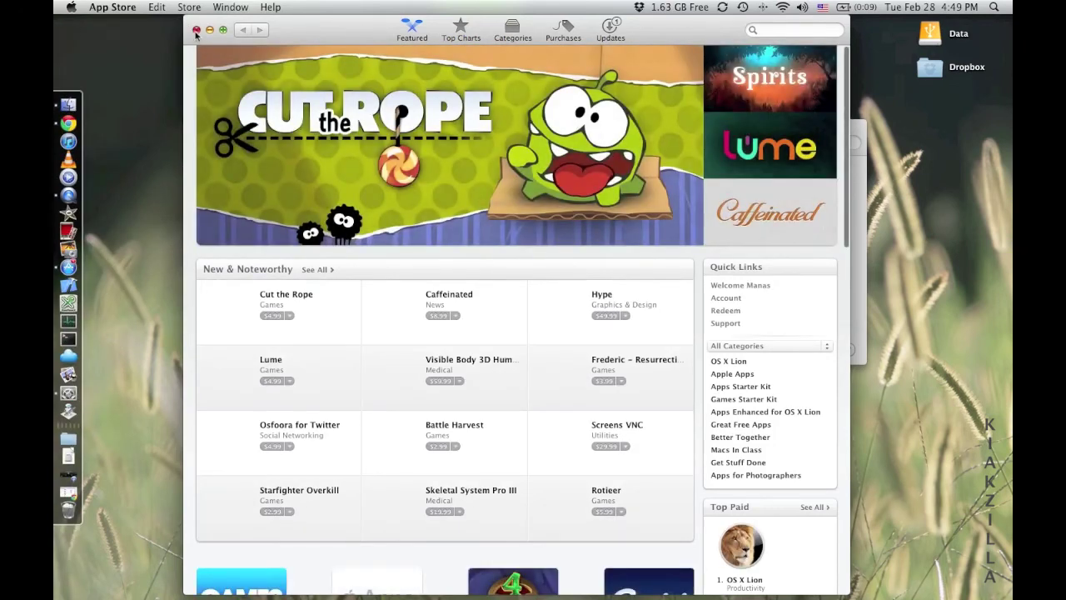
left_click(196, 30)
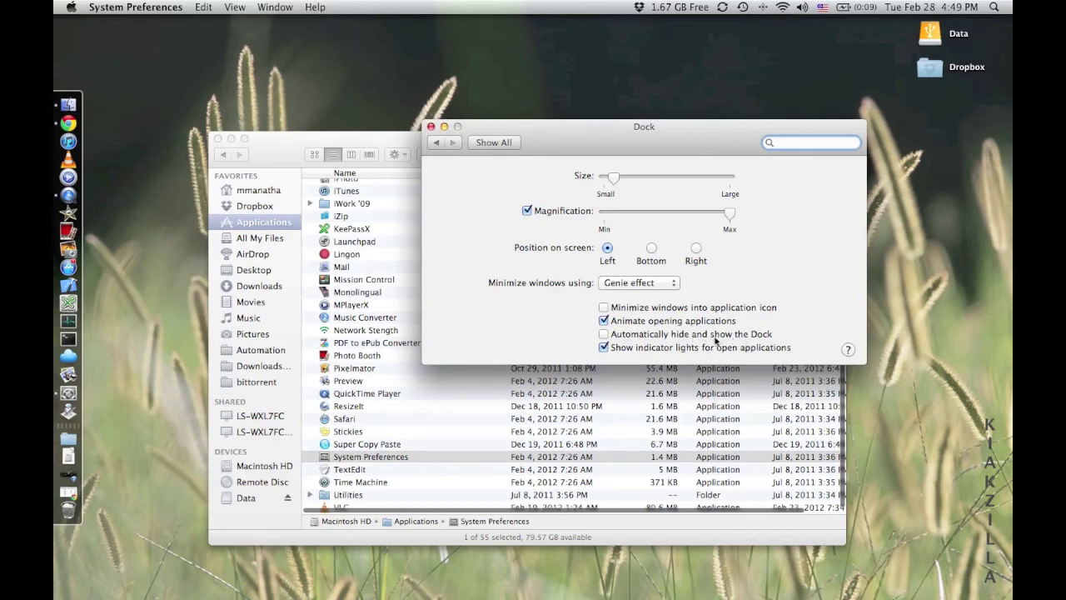
Enable automatic hiding and showing of the Dock to try it out, and turn the option off again
left_click(604, 334)
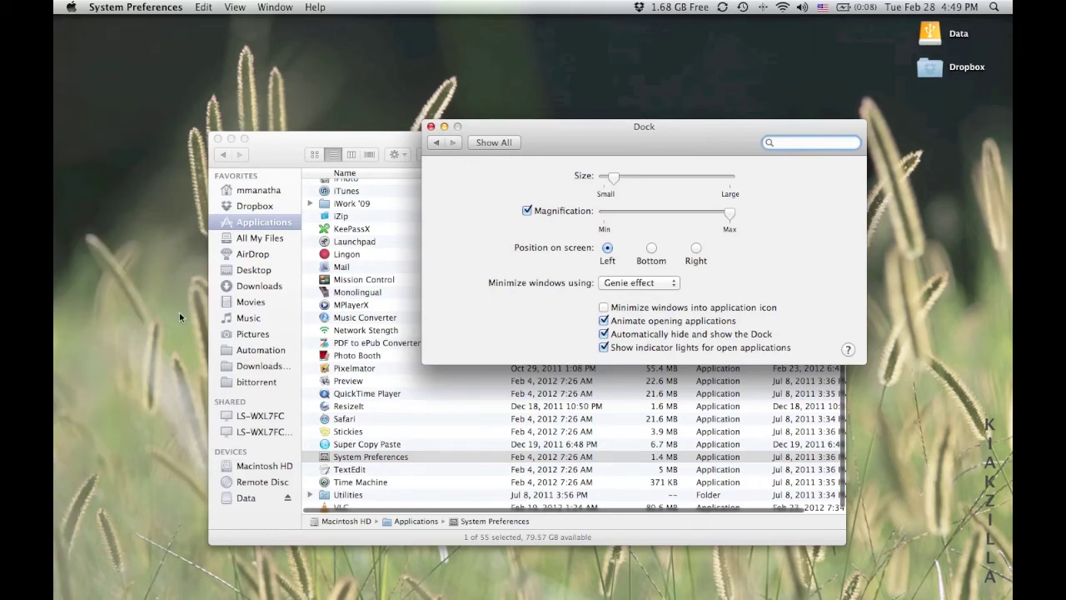
left_click(608, 335)
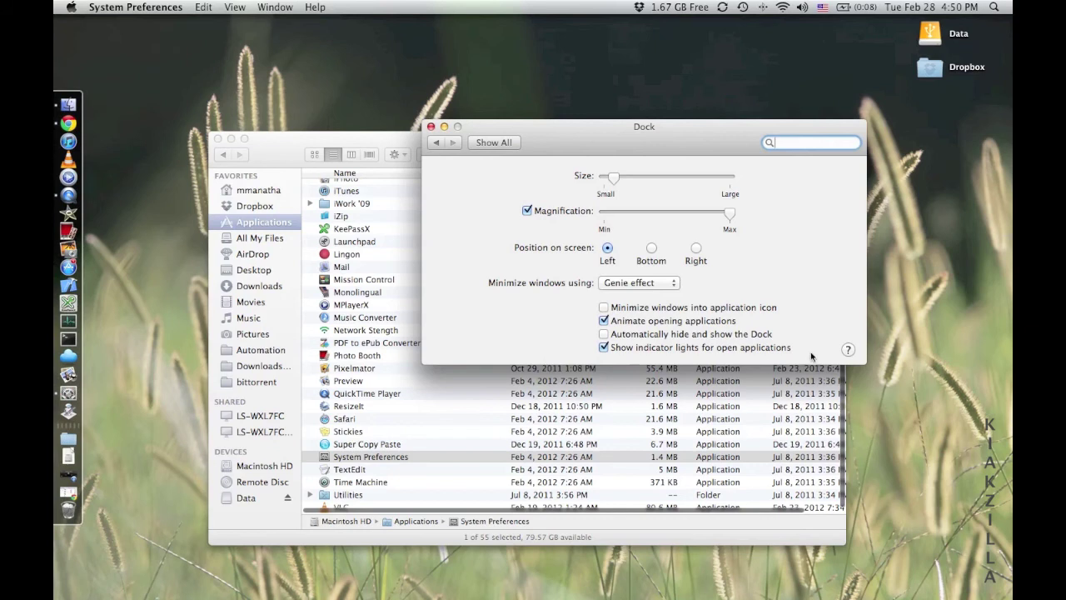
Open and close the help for the Dock preferences, and exit System Preferences from the overview of all preferences
left_click(848, 351)
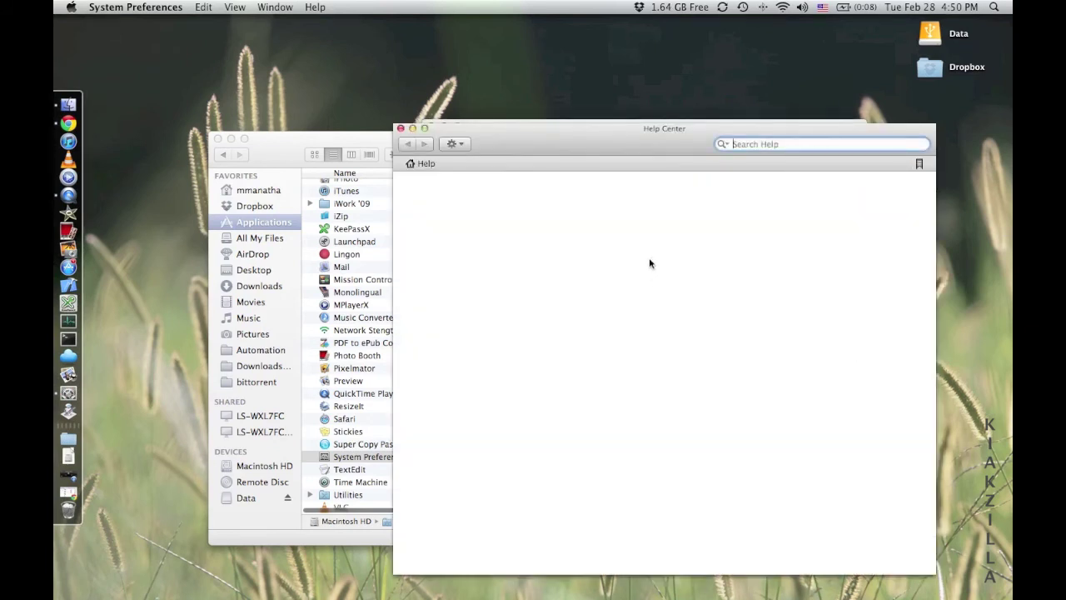
left_click(401, 128)
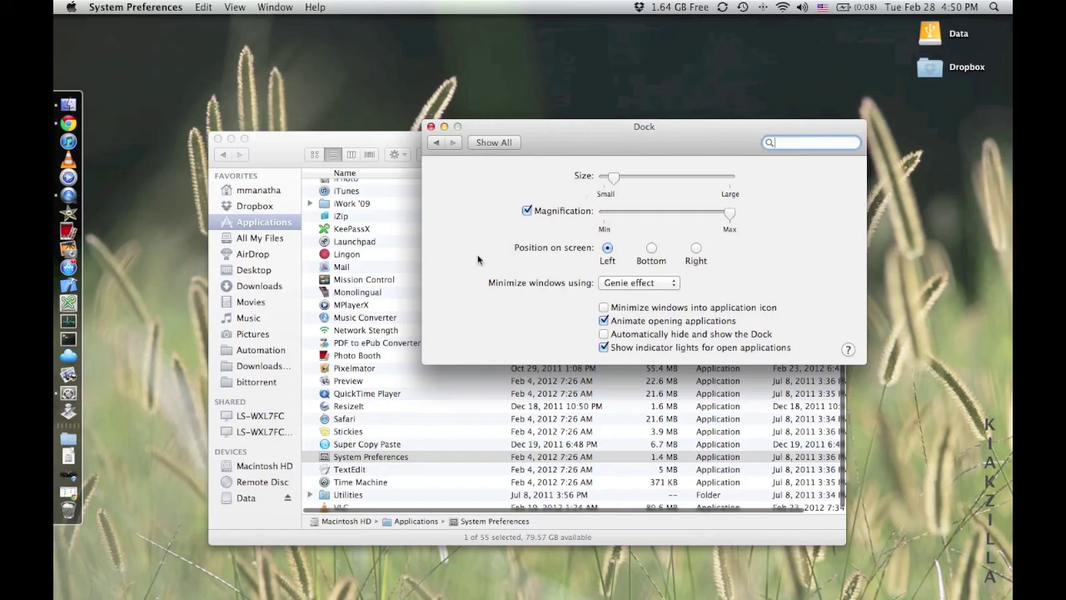
left_click(493, 145)
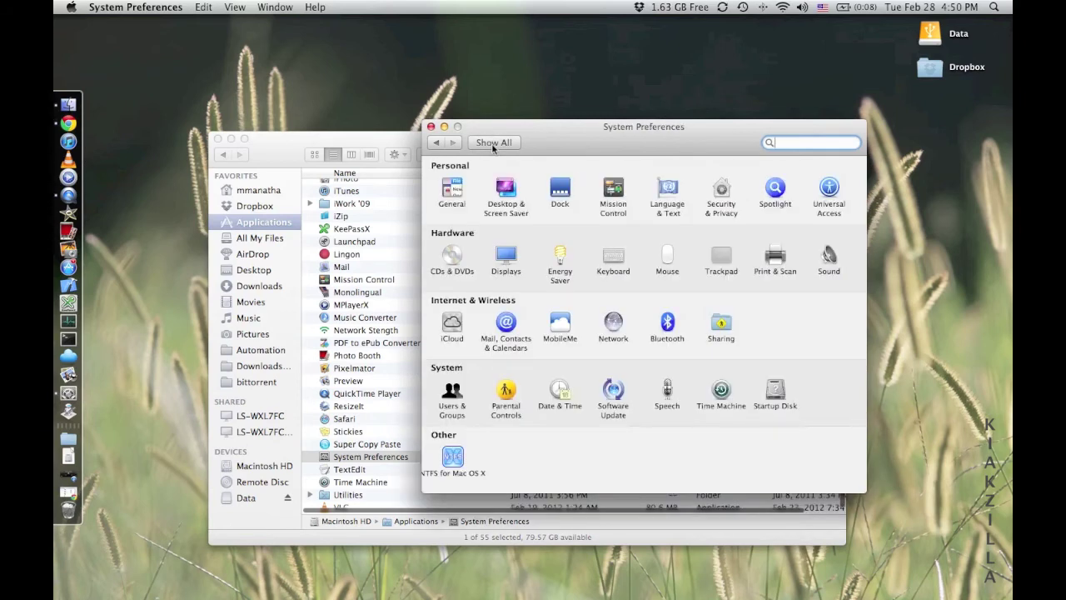
left_click(431, 128)
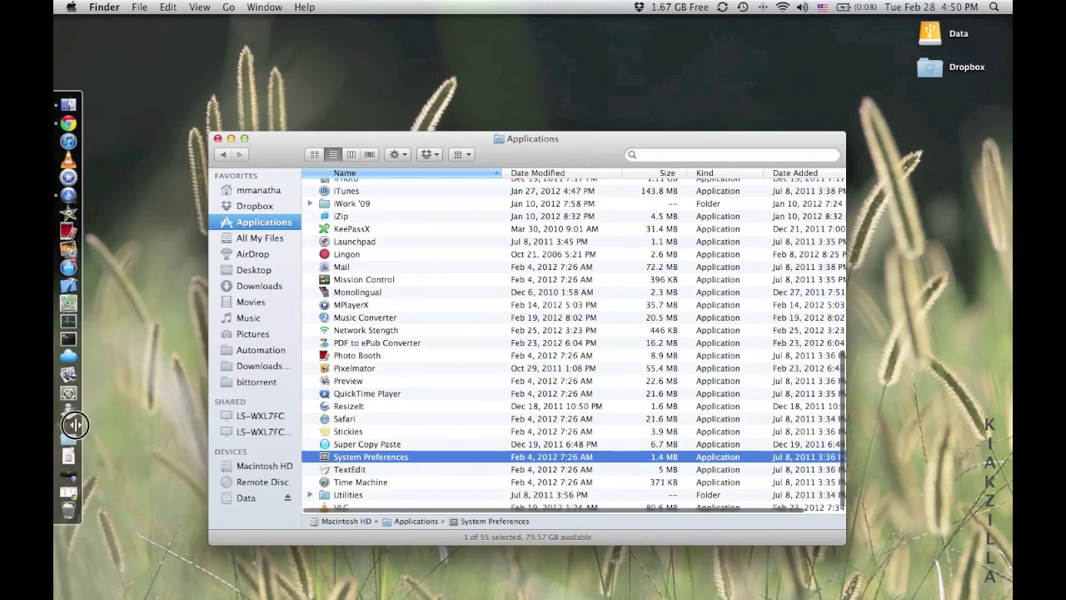
Enlarge the Dock slightly by pulling its separator between the applications and the folders
mouse_move(96, 428)
left_mouse_down()
mouse_move(65, 428)
mouse_move(75, 426)
left_mouse_up()
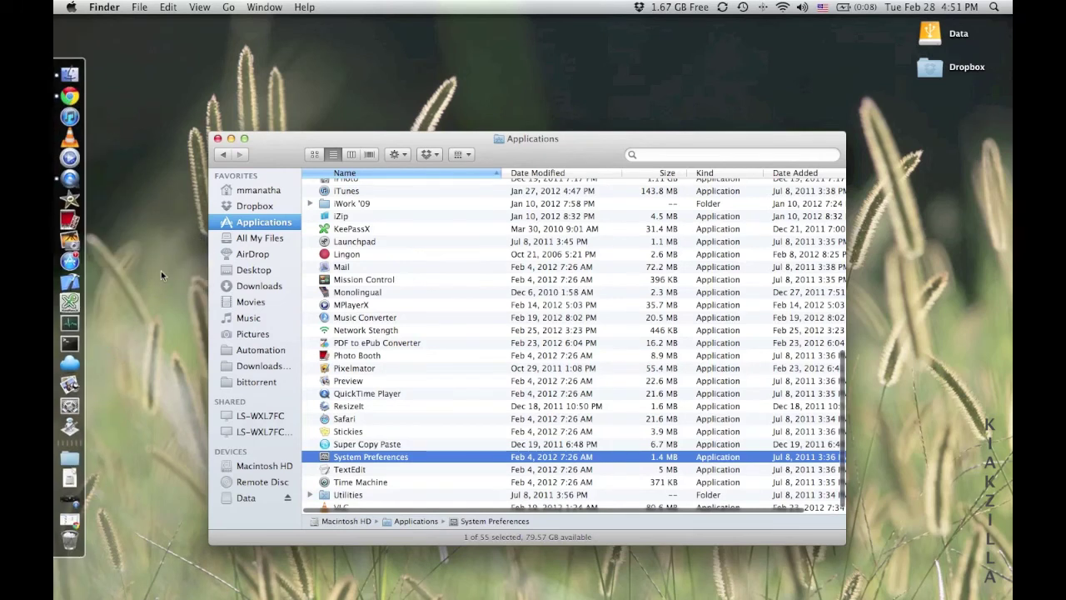
Set the Dock's position on screen to Bottom using its own options, and move the Applications window up clear of it
right_click(73, 442)
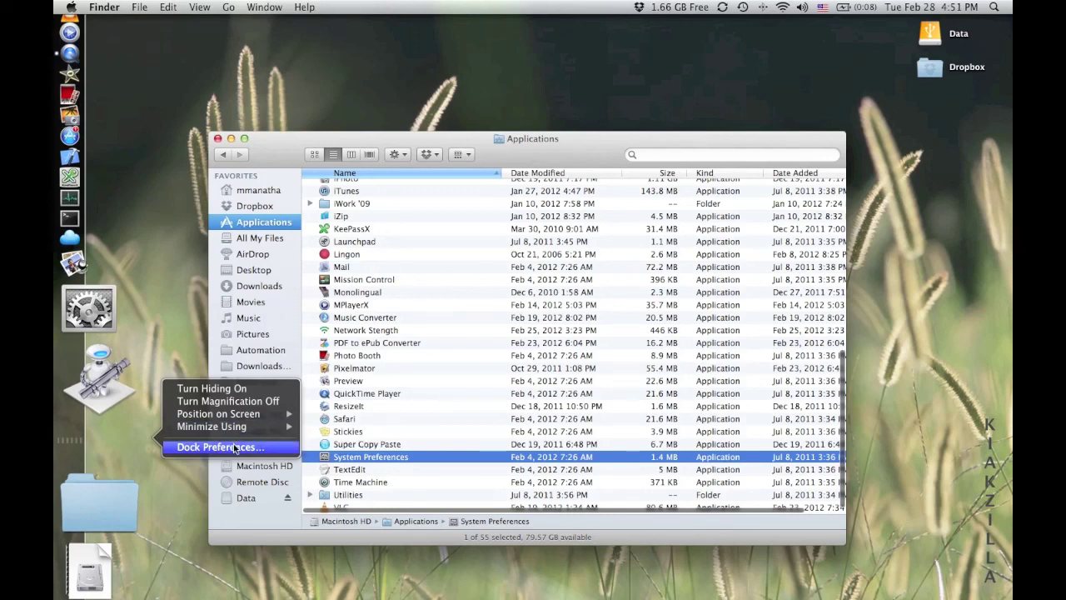
mouse_move(255, 415)
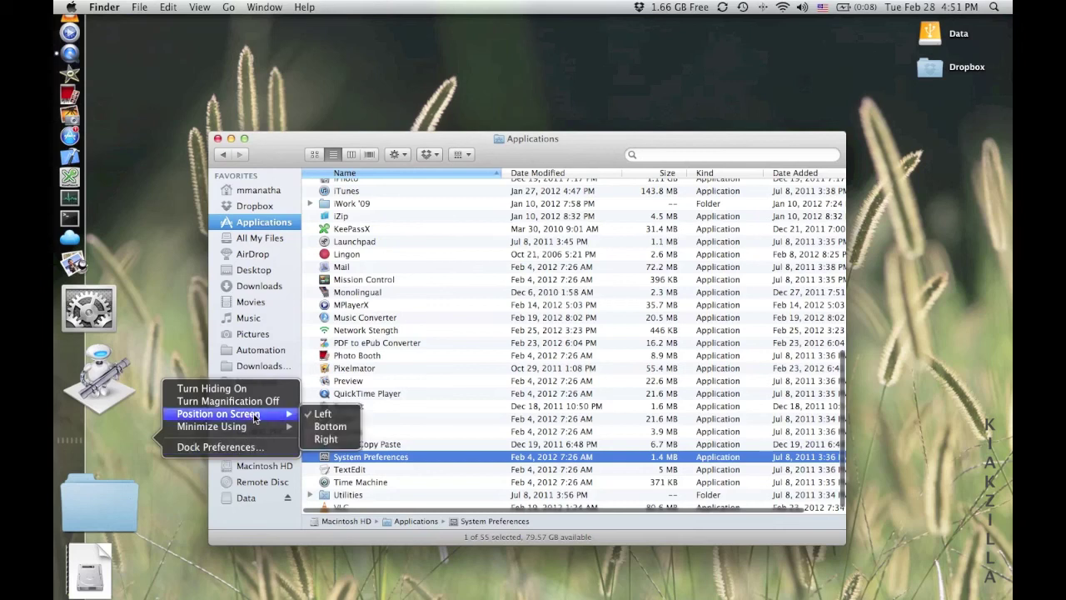
left_click(331, 427)
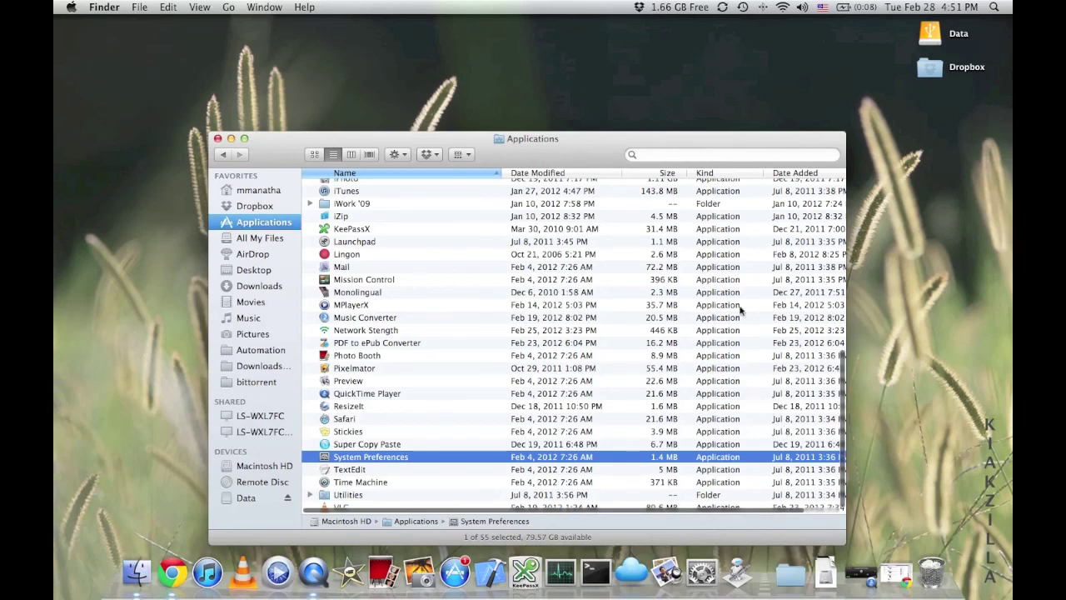
left_click_drag(582, 158, 629, 106)
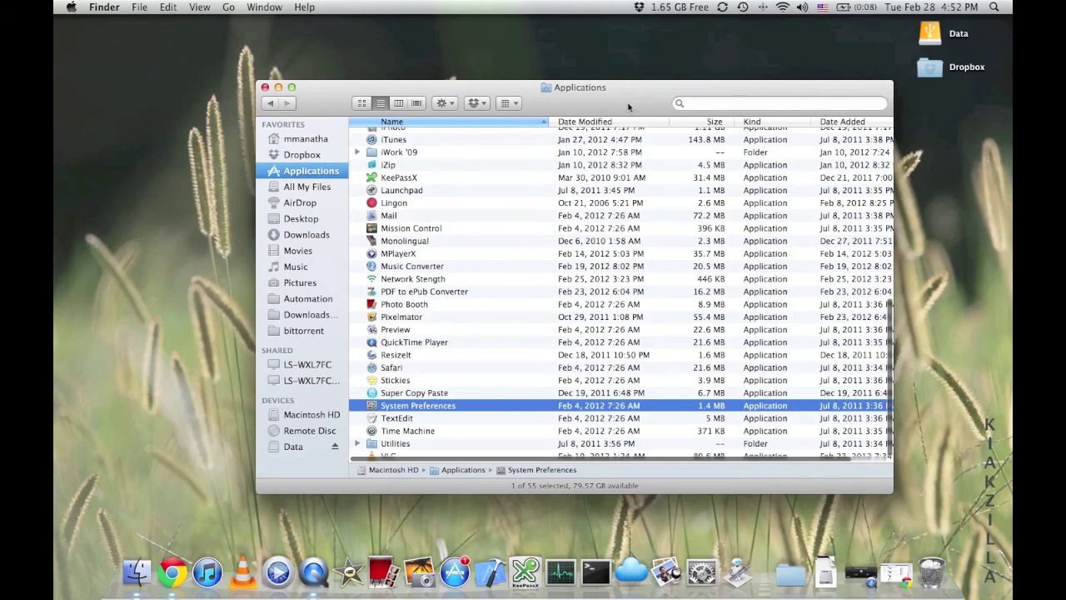